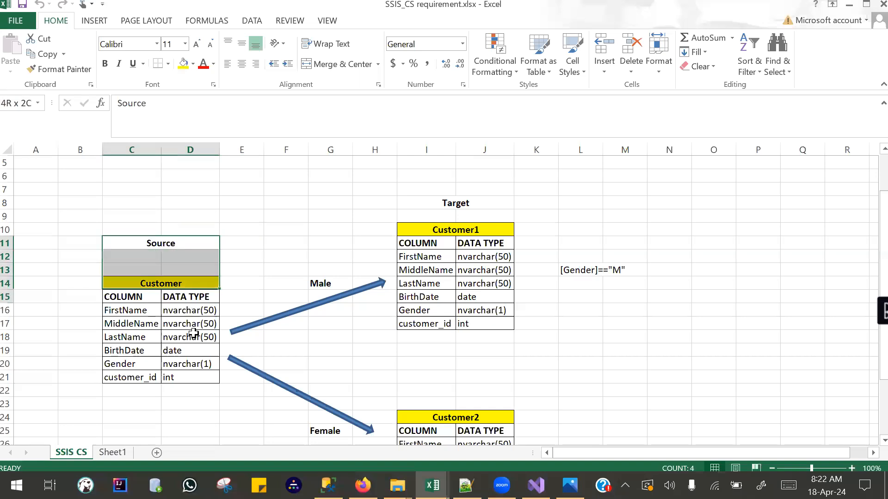
# Review the source Customer table and the target tables Customer1 and Customer2 on the SSIS CS sheet.
pyautogui.keyDown('ctrl'); pyautogui.click(442, 203); pyautogui.keyUp('ctrl')
pyautogui.moveTo(453, 229); pyautogui.dragTo(472, 419)
pyautogui.click(167, 217)
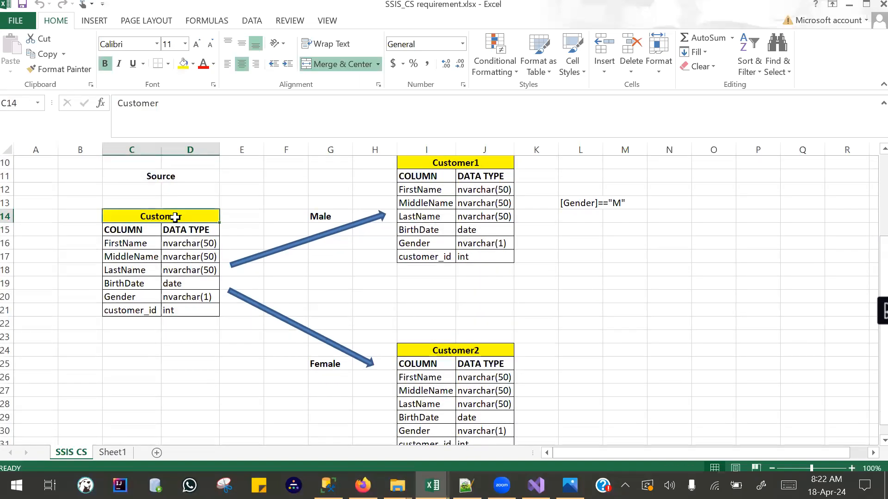
pyautogui.click(166, 175)
pyautogui.scroll(3, 463, 241)
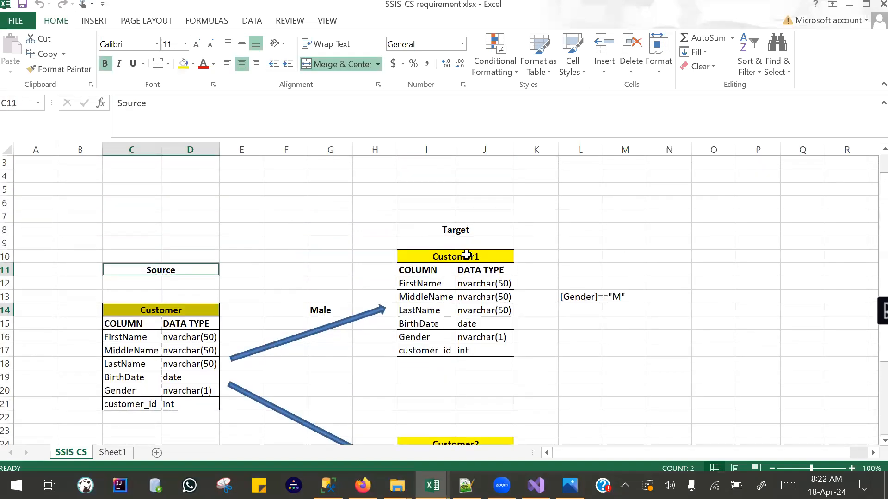
pyautogui.keyDown('ctrl'); pyautogui.click(467, 254); pyautogui.keyUp('ctrl')
pyautogui.keyDown('ctrl'); pyautogui.click(466, 438); pyautogui.keyUp('ctrl')
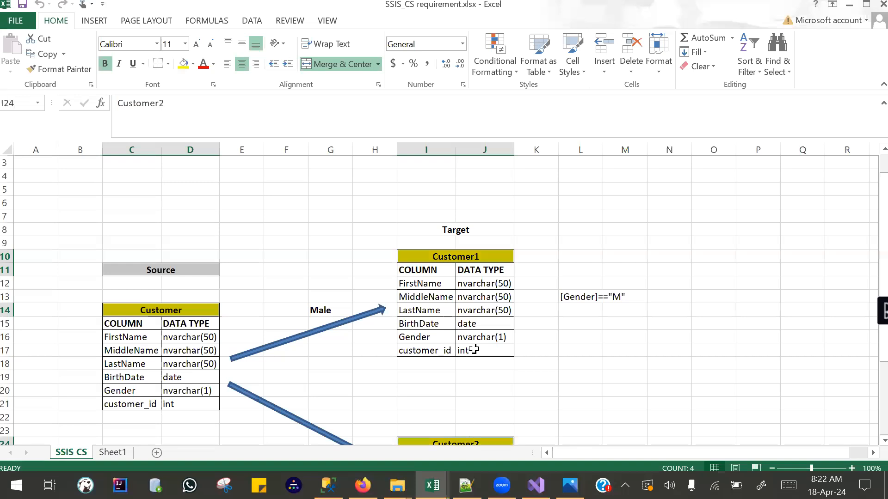
pyautogui.keyDown('ctrl'); pyautogui.click(462, 231); pyautogui.keyUp('ctrl')
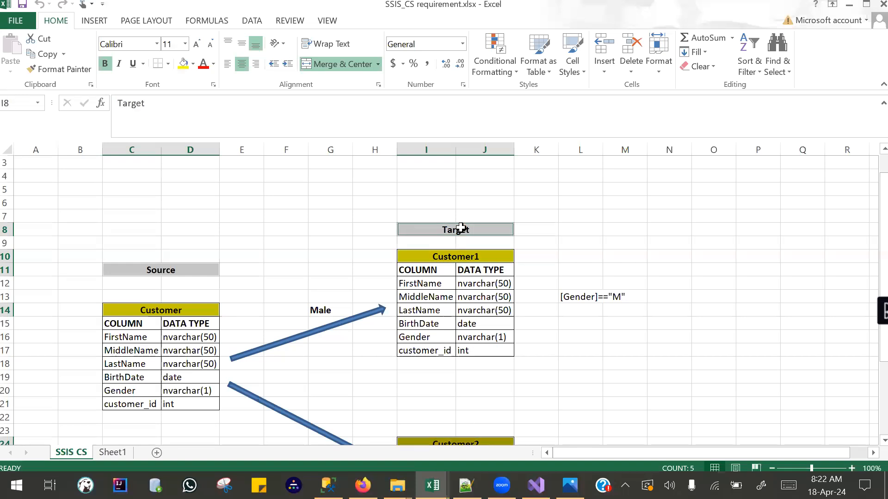
# Delete the empty rows 1 to 6 above the Source and Target tables.
pyautogui.scroll(1, 14, 172)
pyautogui.moveTo(6, 164); pyautogui.dragTo(6, 230)
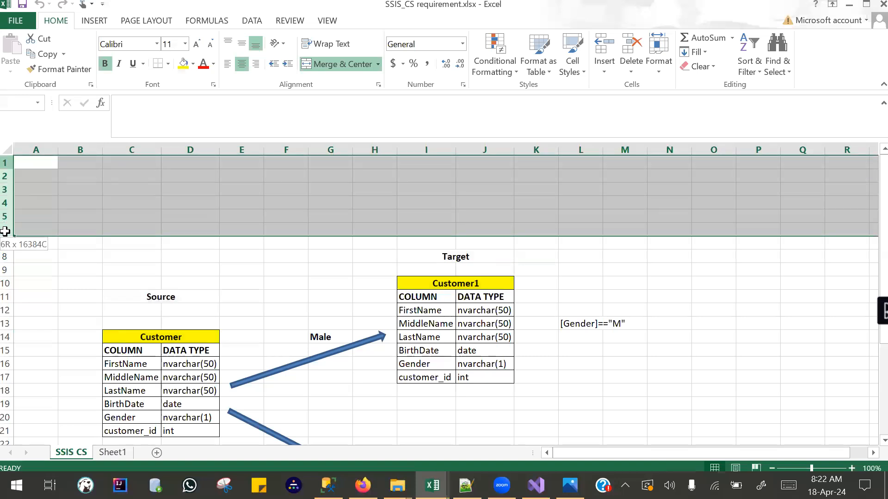
pyautogui.rightClick(10, 202)
pyautogui.click(59, 311)
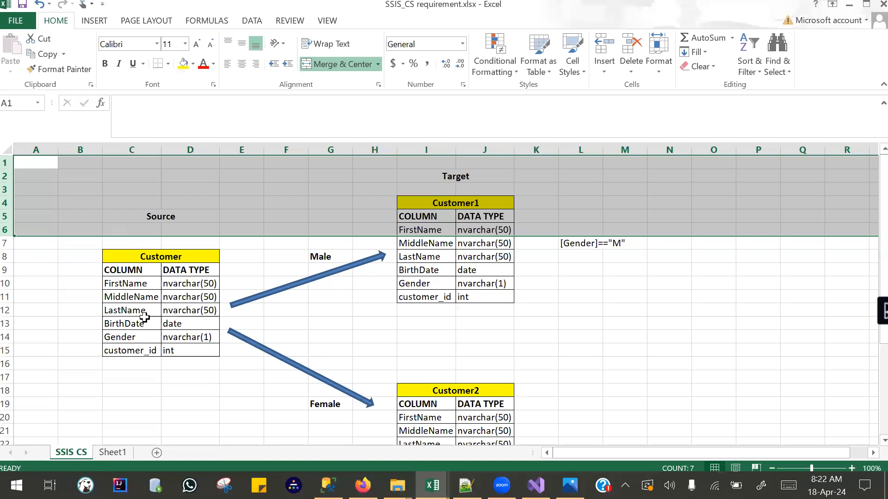
# Highlight the column names FirstName to customer_id in the source Customer table and in both target tables to compare them.
pyautogui.click(135, 284)
pyautogui.keyDown('ctrl'); pyautogui.click(130, 296); pyautogui.keyUp('ctrl')
pyautogui.keyDown('ctrl'); pyautogui.click(127, 309); pyautogui.keyUp('ctrl')
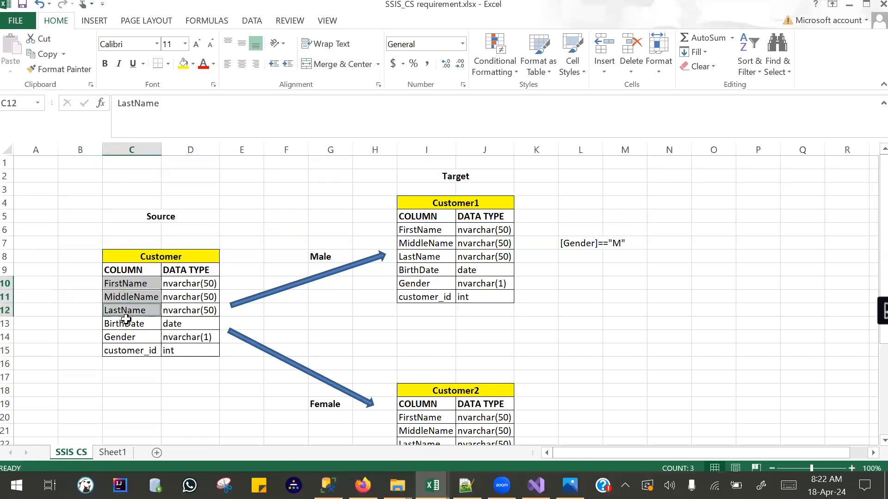
pyautogui.keyDown('ctrl'); pyautogui.click(124, 324); pyautogui.keyUp('ctrl')
pyautogui.keyDown('ctrl'); pyautogui.click(120, 338); pyautogui.keyUp('ctrl')
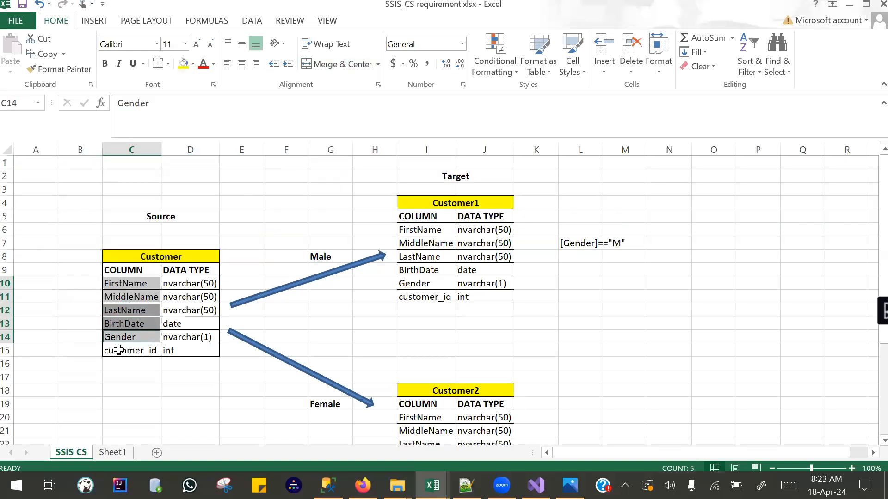
pyautogui.keyDown('ctrl'); pyautogui.click(119, 350); pyautogui.keyUp('ctrl')
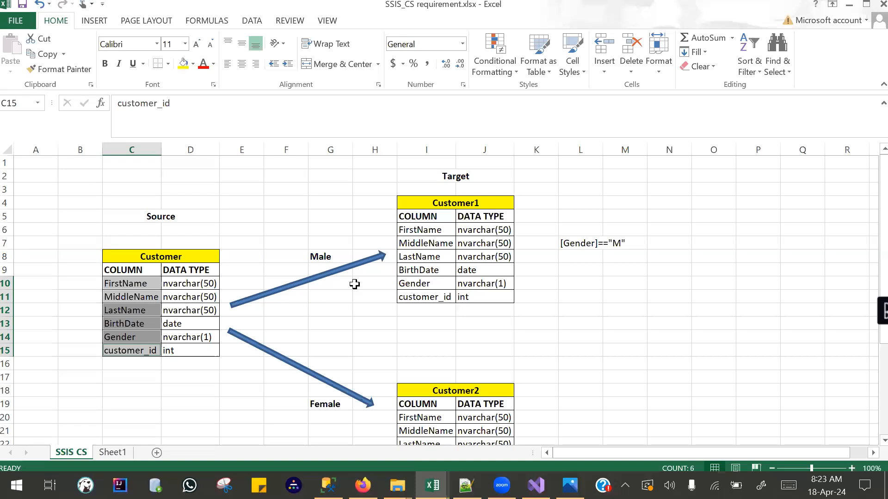
pyautogui.moveTo(422, 230); pyautogui.dragTo(424, 297)
pyautogui.moveTo(423, 418)
pyautogui.mouseDown()
pyautogui.moveTo(422, 443)
pyautogui.moveTo(426, 425)
pyautogui.mouseUp()
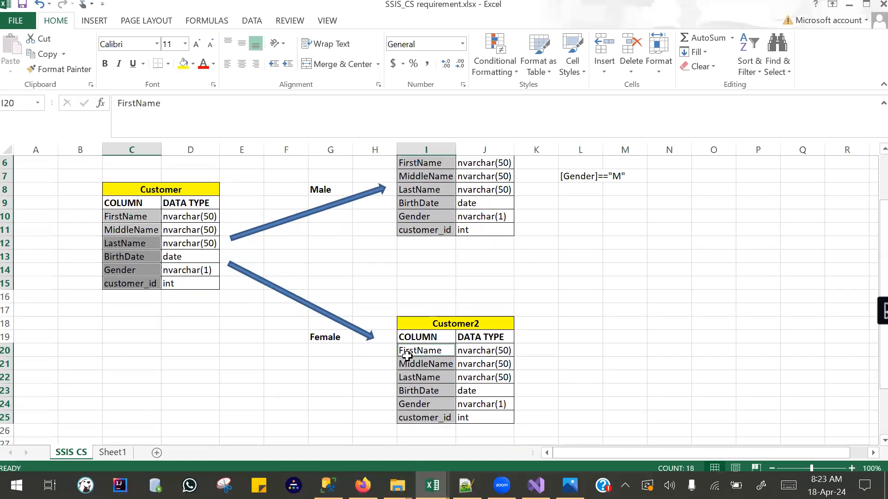
pyautogui.scroll(2, 377, 340)
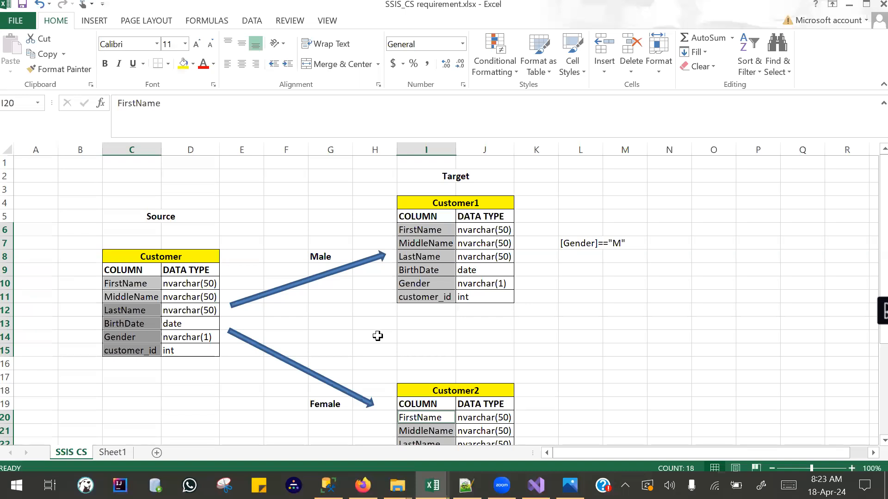
# Trace how Male records go to the Customer1 table and Female records go to the Customer2 table.
pyautogui.keyDown('ctrl'); pyautogui.click(321, 256); pyautogui.keyUp('ctrl')
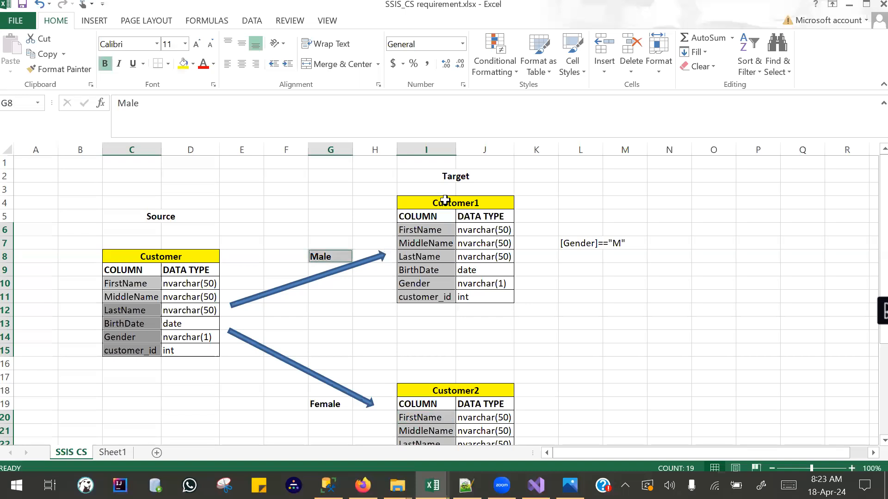
pyautogui.moveTo(447, 201); pyautogui.dragTo(449, 301)
pyautogui.keyDown('ctrl'); pyautogui.click(319, 404); pyautogui.keyUp('ctrl')
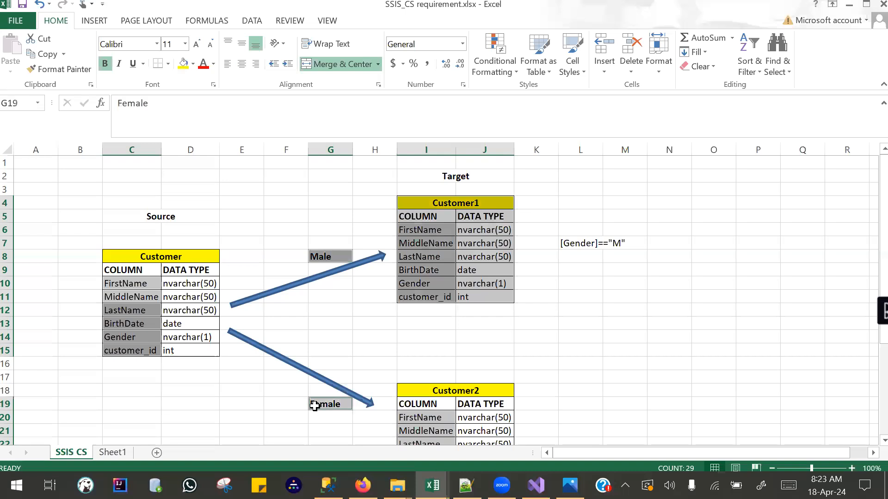
pyautogui.keyDown('ctrl'); pyautogui.click(476, 391); pyautogui.keyUp('ctrl')
pyautogui.moveTo(478, 410)
pyautogui.mouseDown()
pyautogui.moveTo(478, 451)
pyautogui.moveTo(476, 419)
pyautogui.mouseUp()
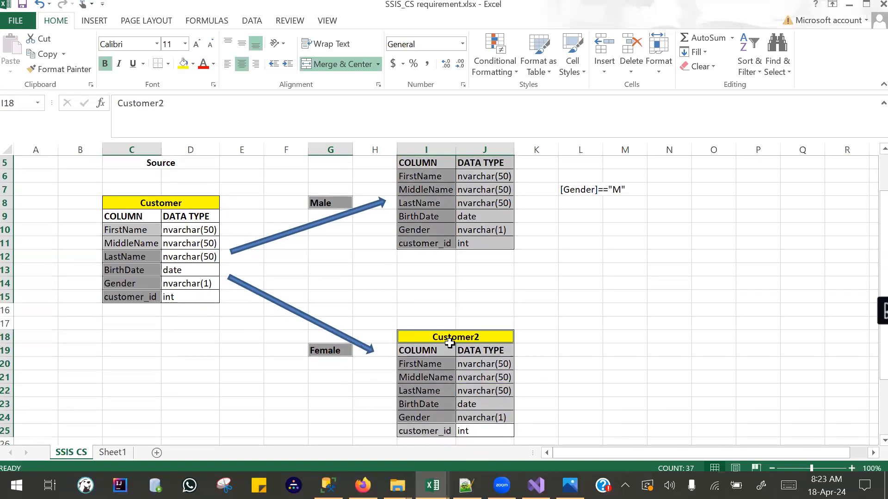
pyautogui.click(399, 267)
pyautogui.scroll(1, 395, 260)
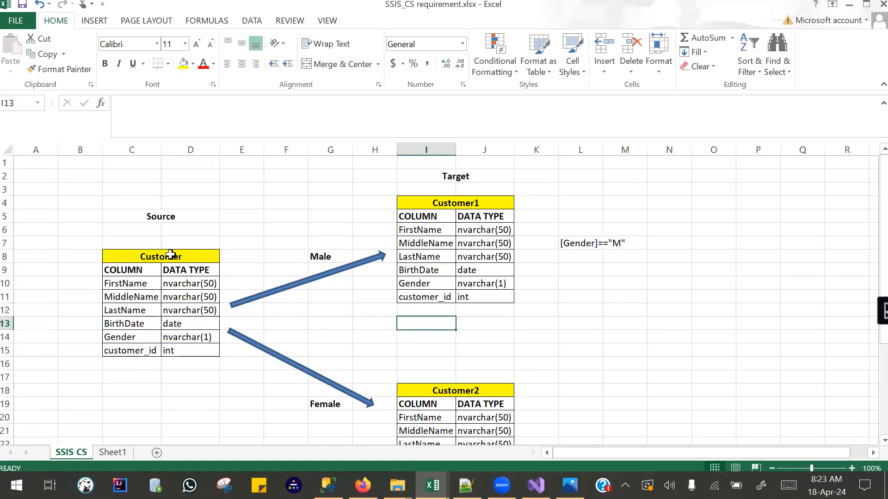
# Enter 18484 in cell C17, below the source Customer table.
pyautogui.moveTo(168, 255); pyautogui.dragTo(172, 345)
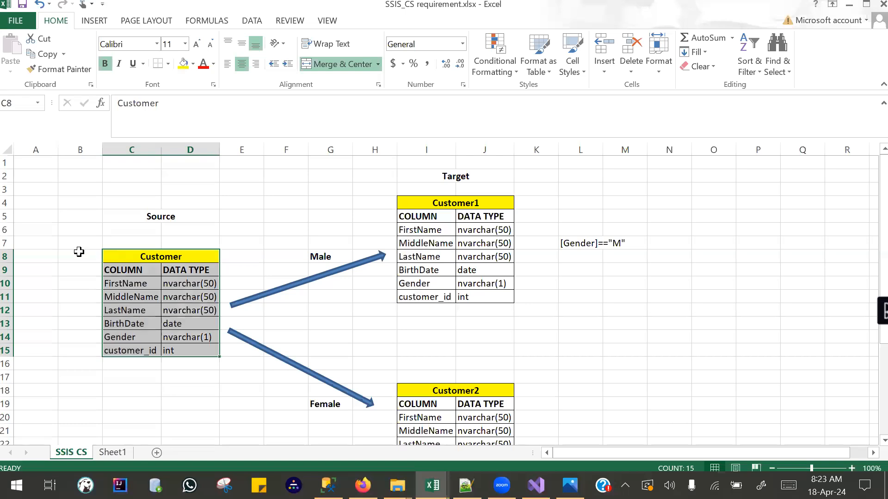
pyautogui.click(123, 374)
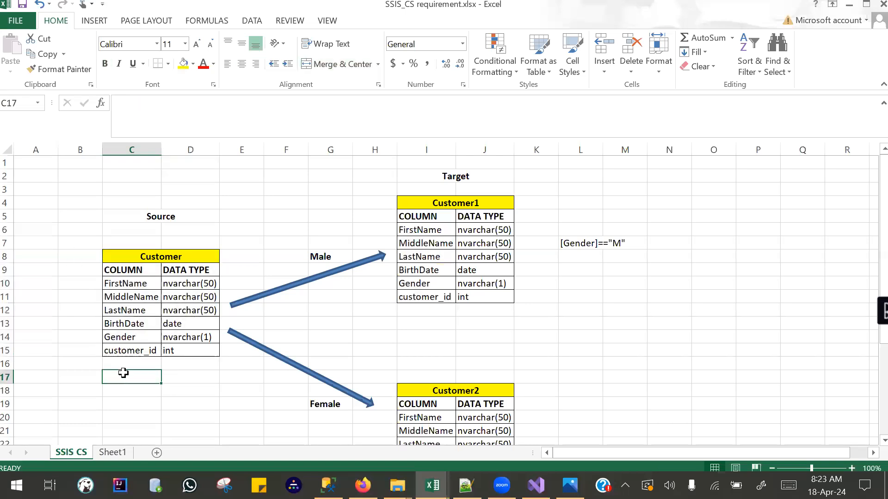
pyautogui.write('18484')
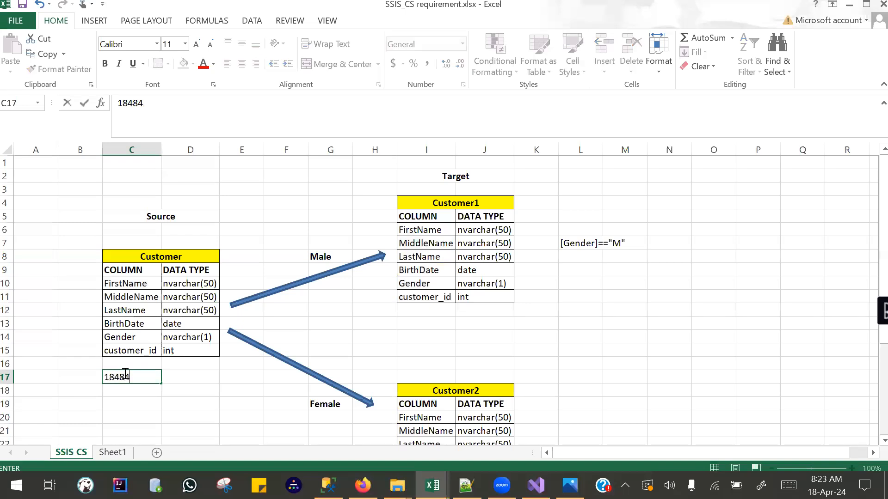
pyautogui.press('Tab')
pyautogui.click(148, 375)
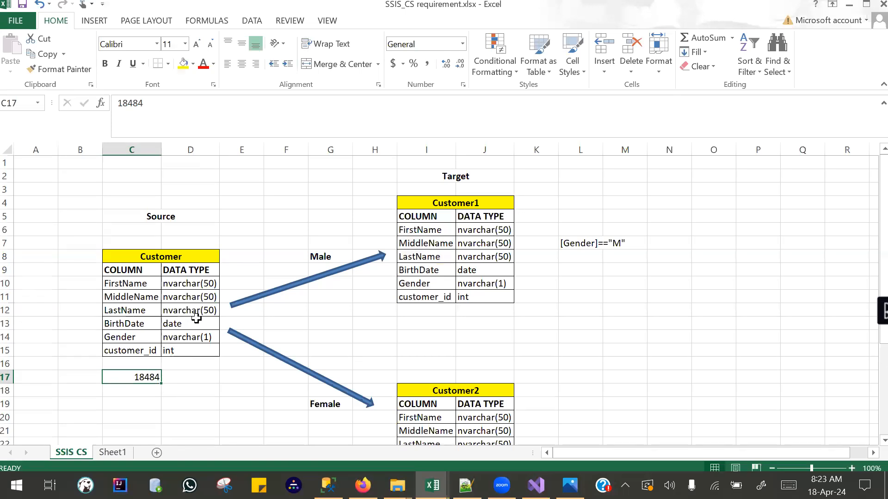
# Check the Male and Female labels against their respective target tables, Customer1 and Customer2.
pyautogui.click(315, 255)
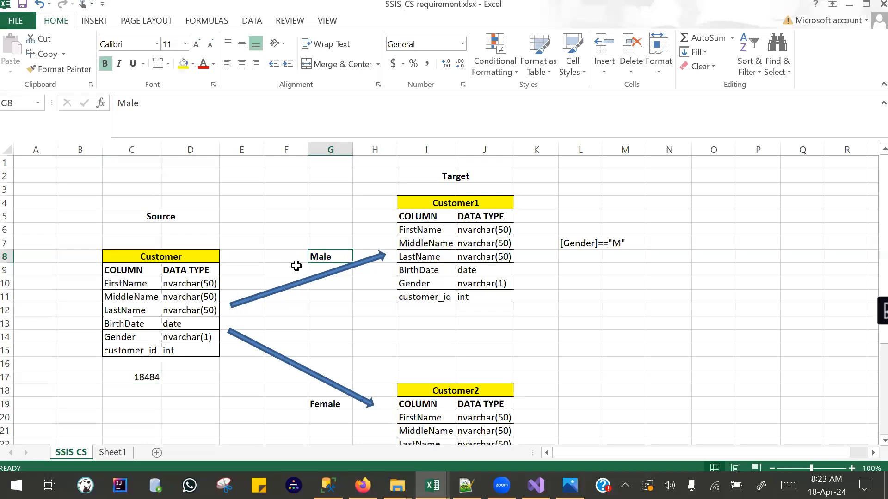
pyautogui.keyDown('ctrl'); pyautogui.click(327, 406); pyautogui.keyUp('ctrl')
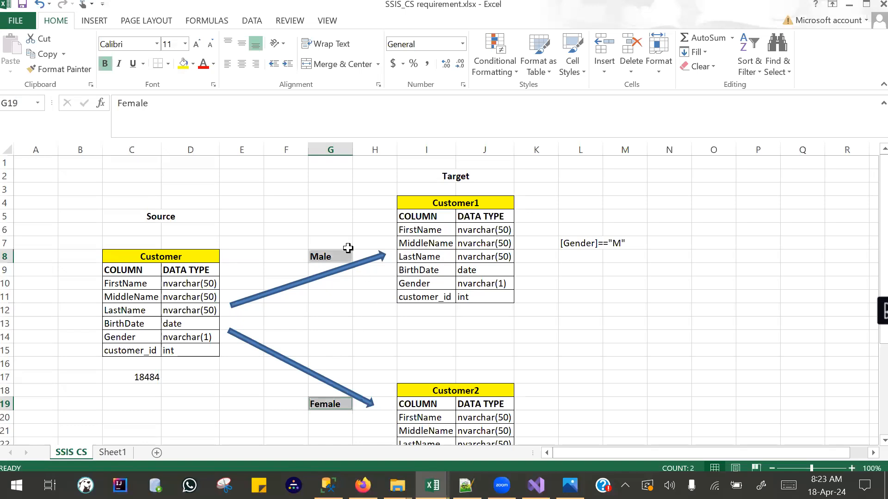
pyautogui.moveTo(453, 176); pyautogui.dragTo(458, 284)
pyautogui.click(325, 401)
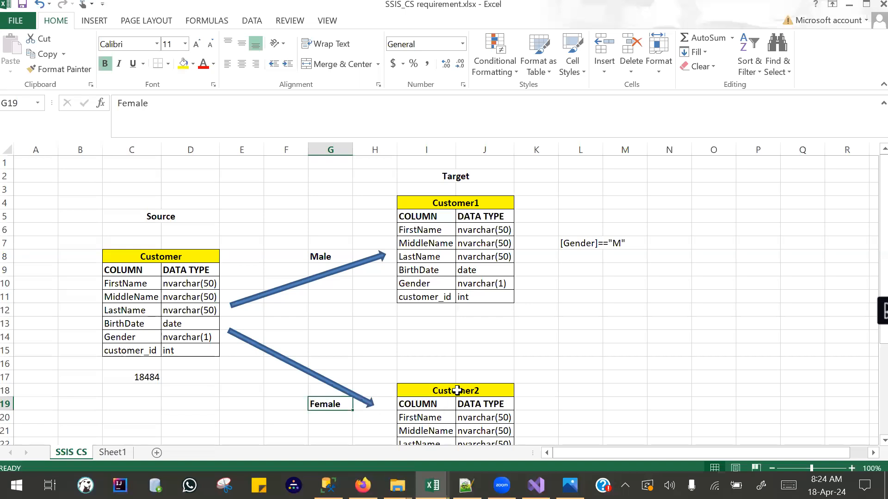
pyautogui.moveTo(455, 389); pyautogui.dragTo(452, 417)
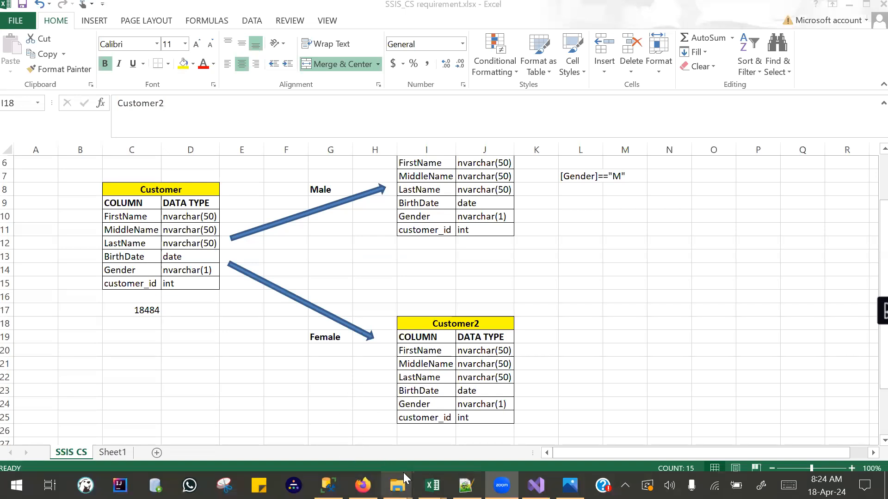
# Open 1. SSIS_CS db script.sql from its folder in SQL Server Management Studio and connect to the Database Engine with Windows Authentication.
pyautogui.moveTo(398, 485)
pyautogui.click(343, 415)
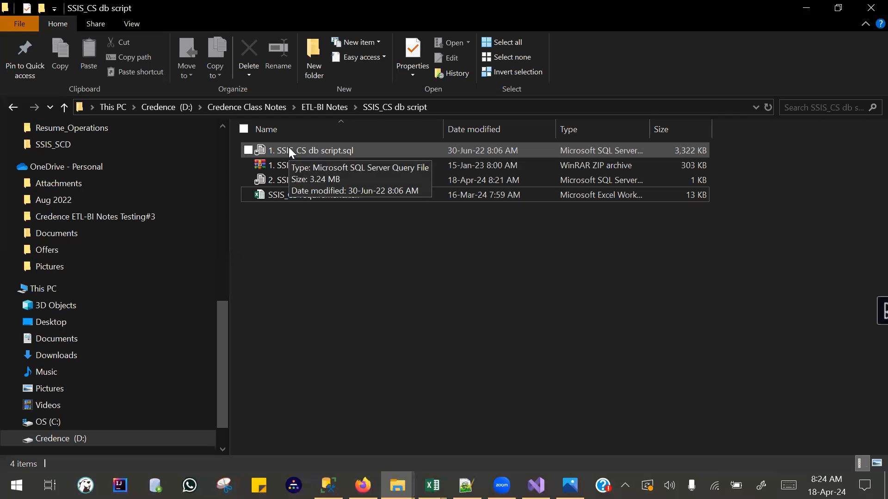
pyautogui.moveTo(290, 153); pyautogui.dragTo(329, 266)
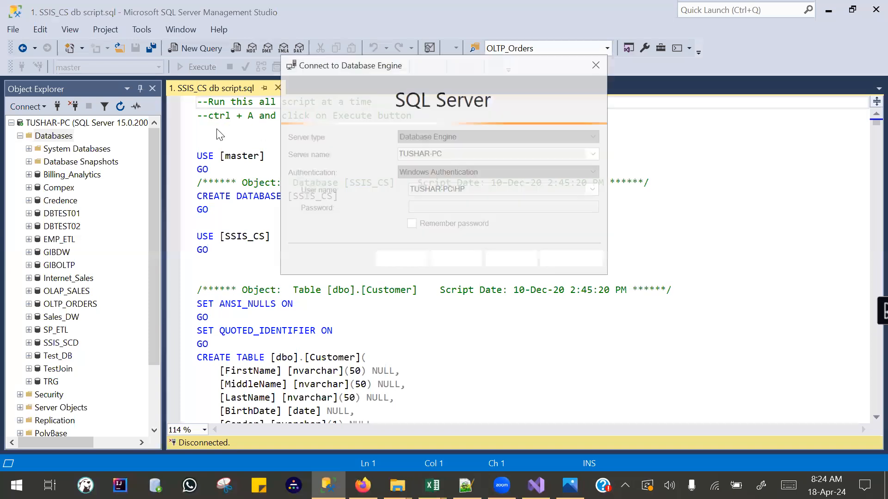
pyautogui.click(408, 263)
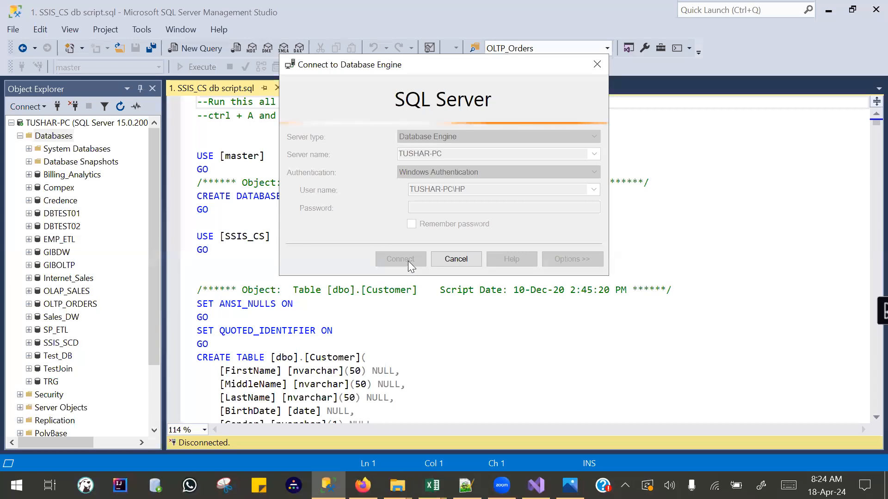
# Select the entire SSIS_CS database script and execute it.
pyautogui.click(223, 133)
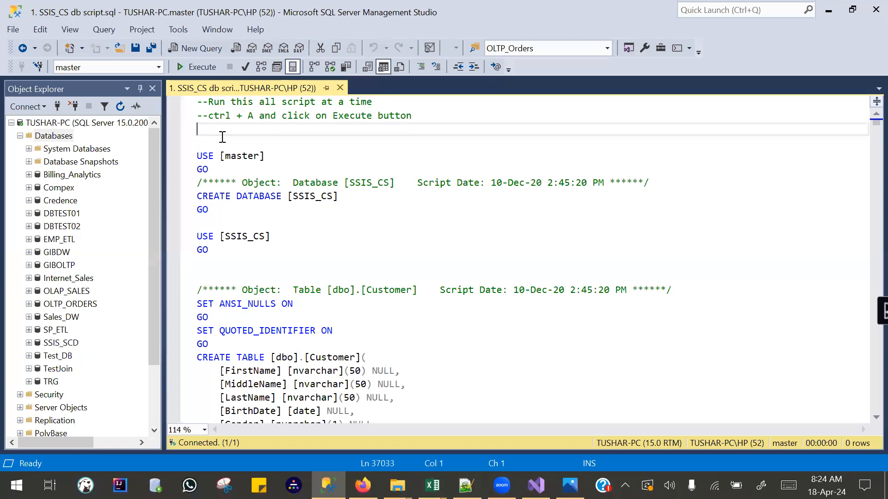
pyautogui.hotkey('ctrl', 'a')
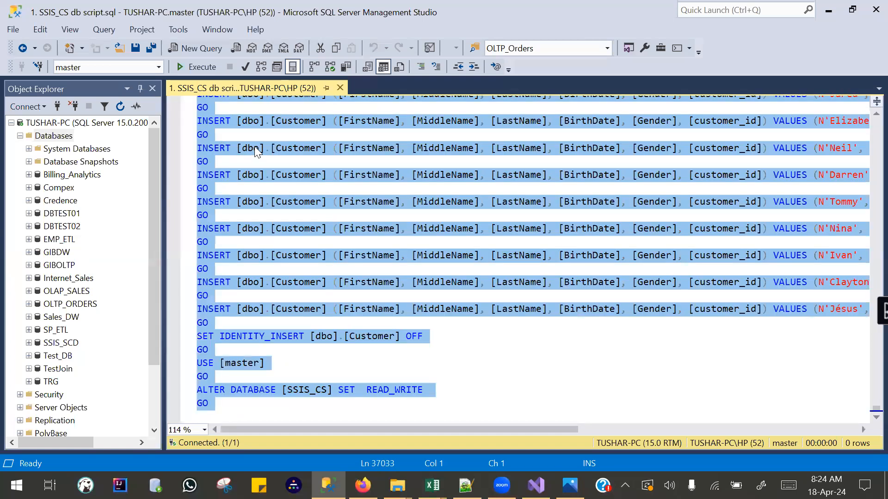
pyautogui.click(198, 68)
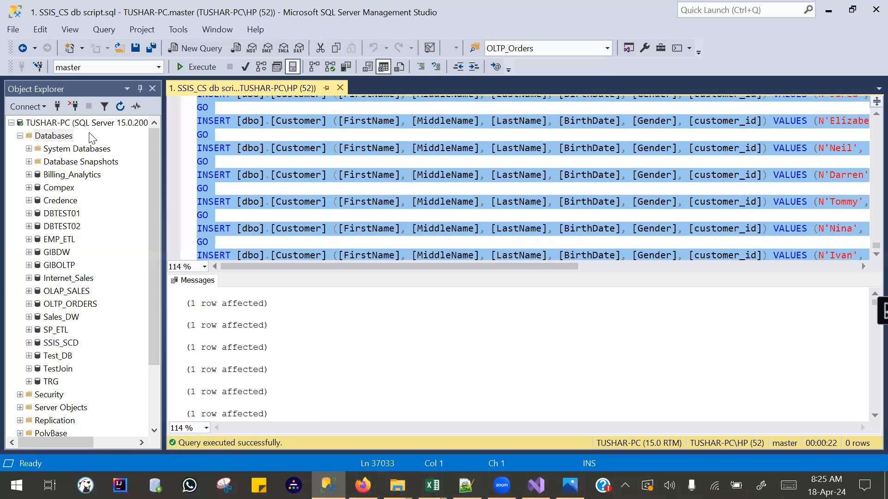
# Refresh the Databases list of the server so it includes the SSIS_CS database.
pyautogui.rightClick(52, 136)
pyautogui.click(59, 331)
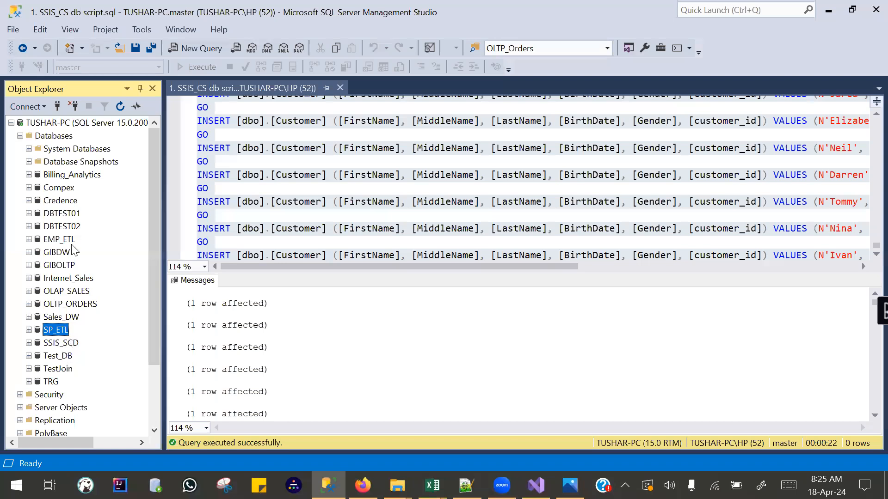
pyautogui.rightClick(59, 133)
pyautogui.click(116, 283)
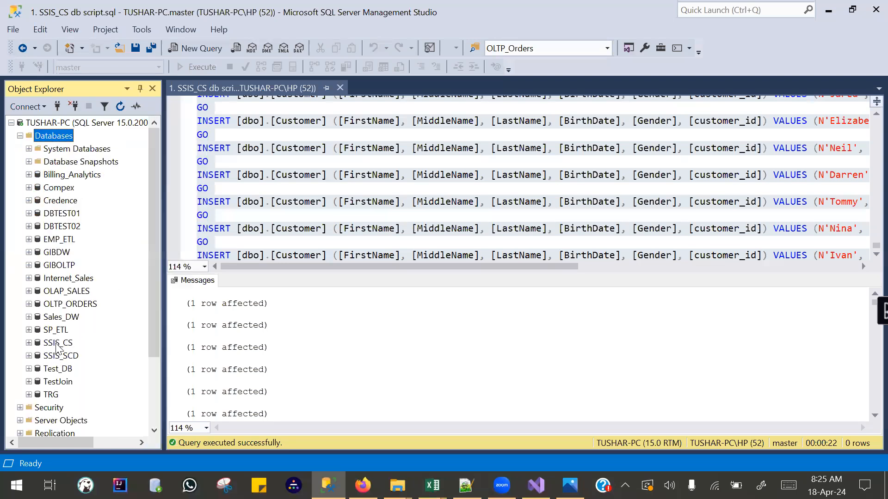
# Expand the tables of the SSIS_CS database and select the top 1000 rows of dbo.Customer.
pyautogui.click(58, 343)
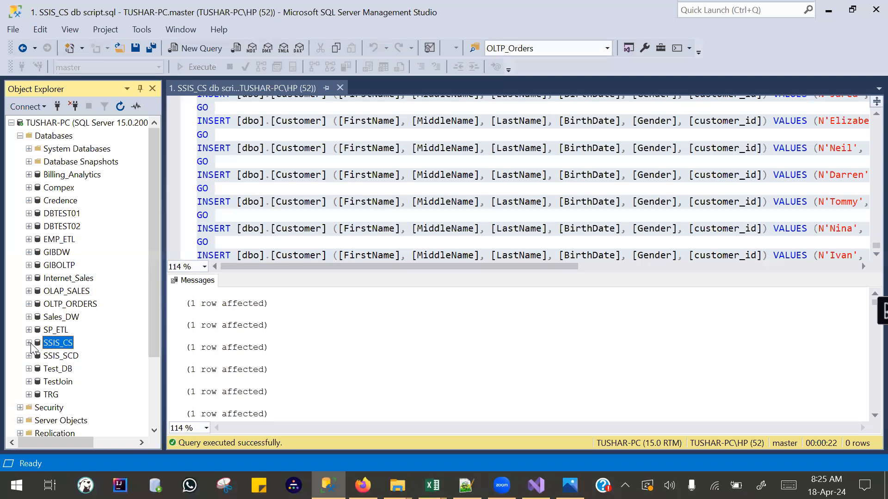
pyautogui.click(31, 344)
pyautogui.click(40, 330)
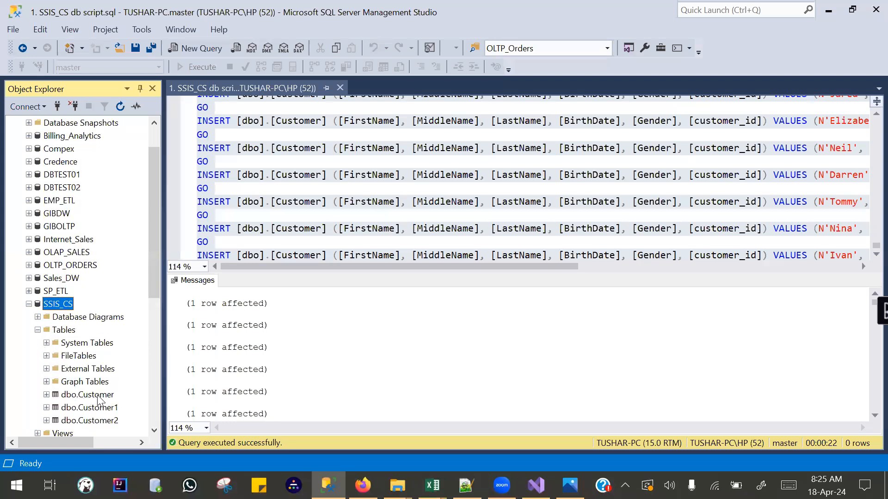
pyautogui.rightClick(103, 396)
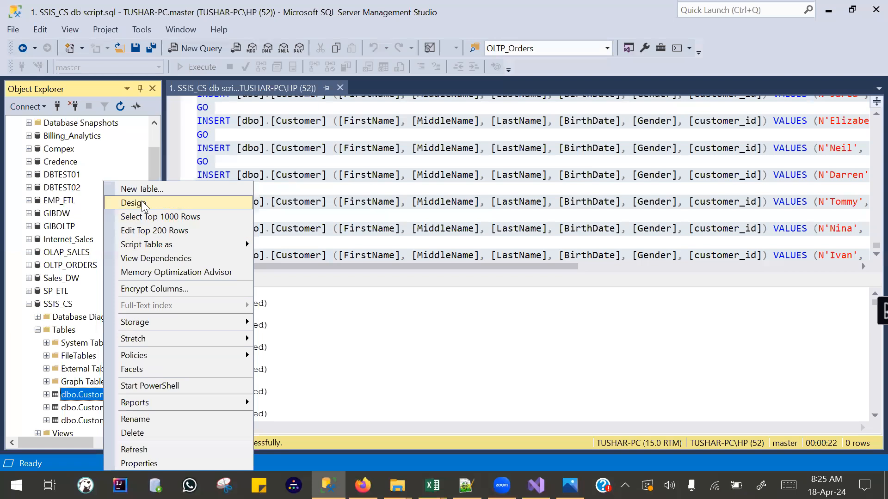
pyautogui.click(146, 216)
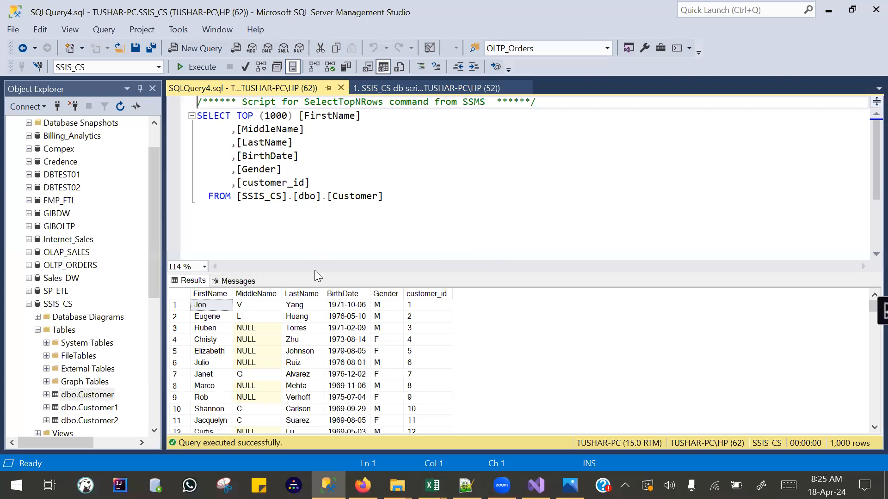
# Close the open query windows and open 2. SSIS_CS- Test Scripts.sql from the SSIS_CS db script folder in SQL Server Management Studio.
pyautogui.moveTo(386, 306); pyautogui.dragTo(389, 469)
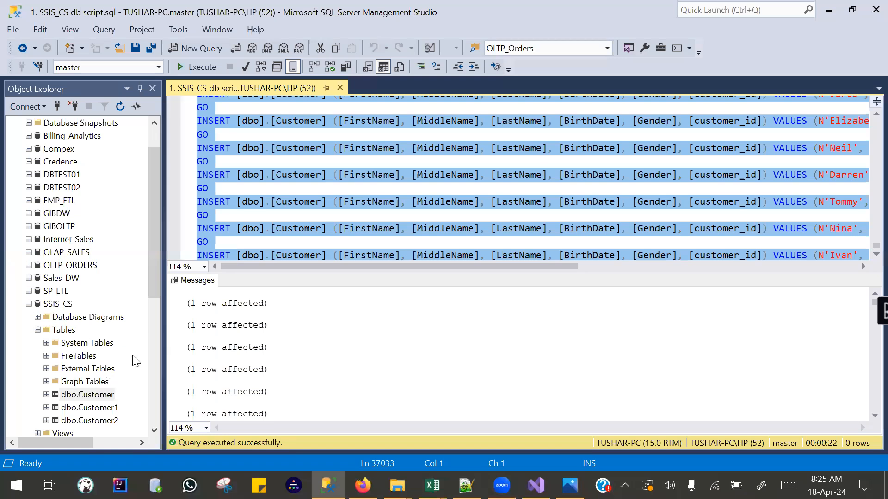
pyautogui.click(340, 88)
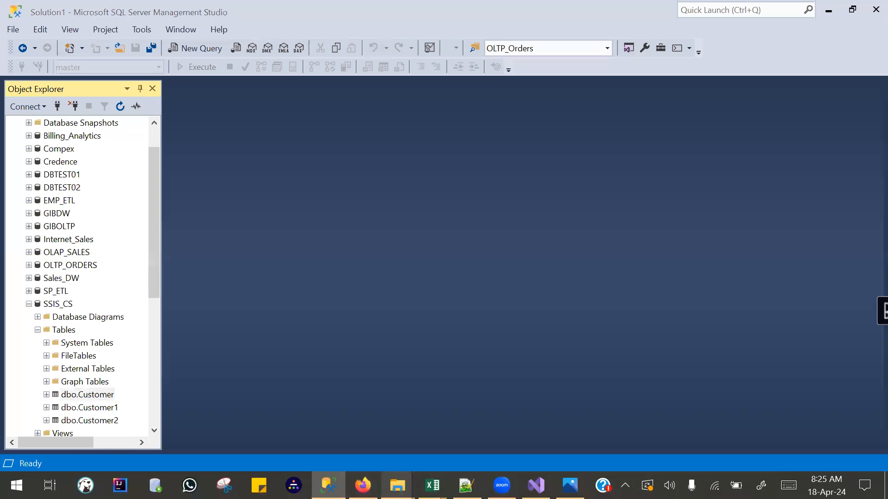
pyautogui.moveTo(398, 485)
pyautogui.click(354, 415)
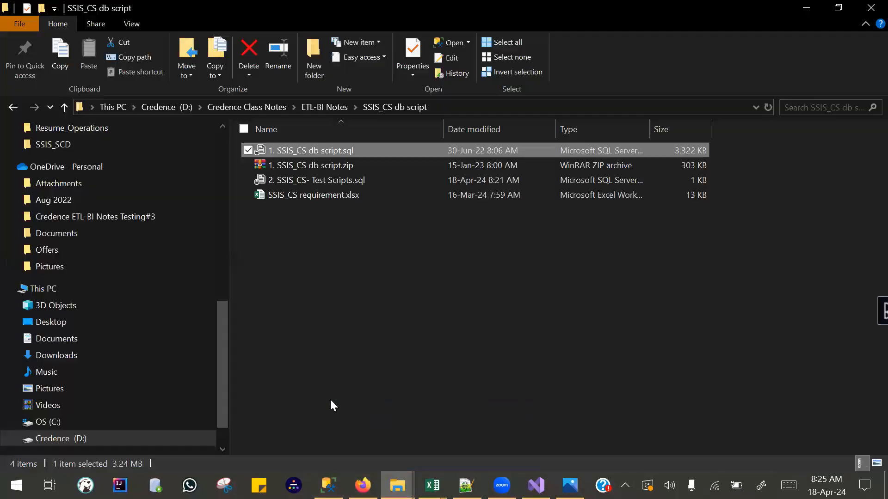
pyautogui.click(286, 180)
pyautogui.moveTo(277, 182); pyautogui.dragTo(294, 229)
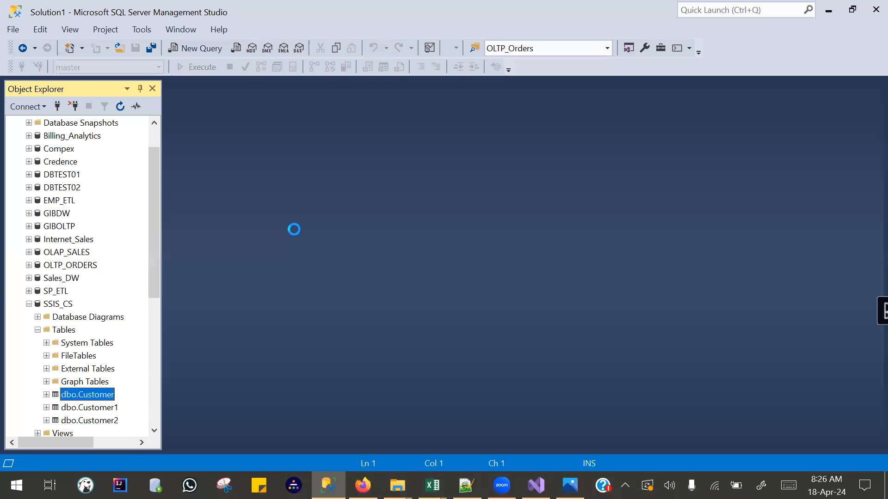
# Switch the active database to master and run the Select * from Customer source query against it.
pyautogui.moveTo(218, 117); pyautogui.dragTo(196, 101)
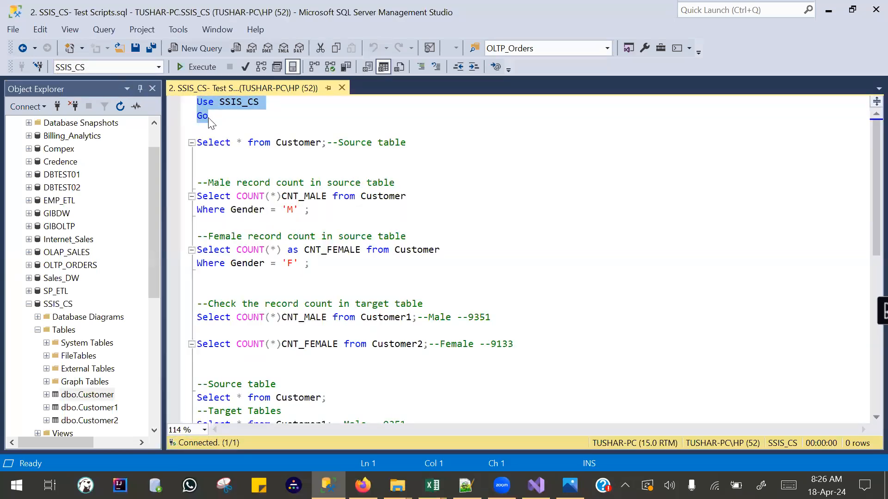
pyautogui.click(157, 67)
pyautogui.scroll(4, 117, 128)
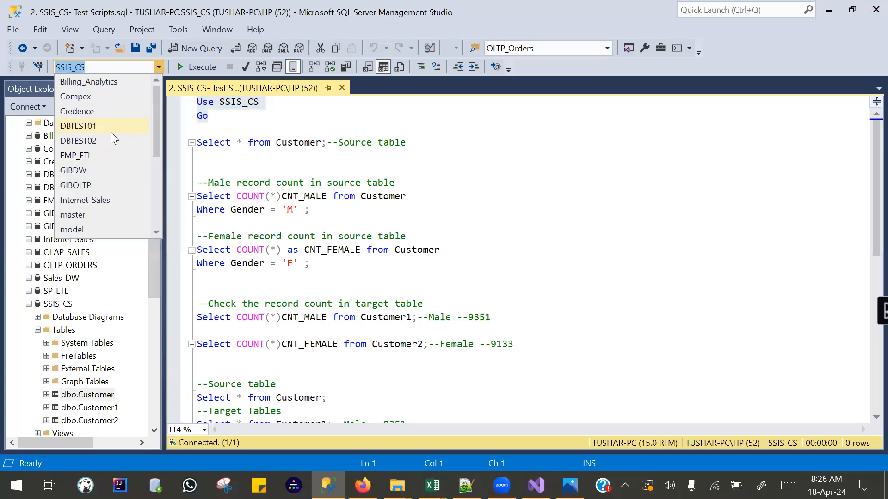
pyautogui.click(78, 215)
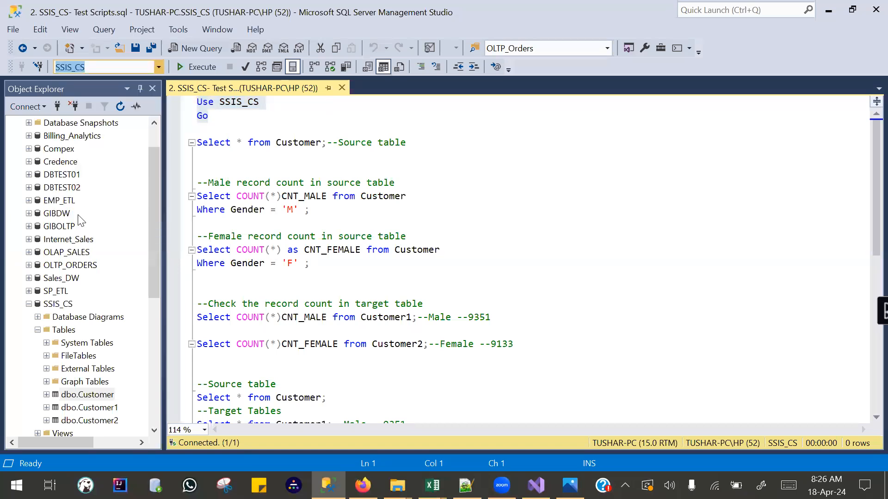
pyautogui.click(227, 119)
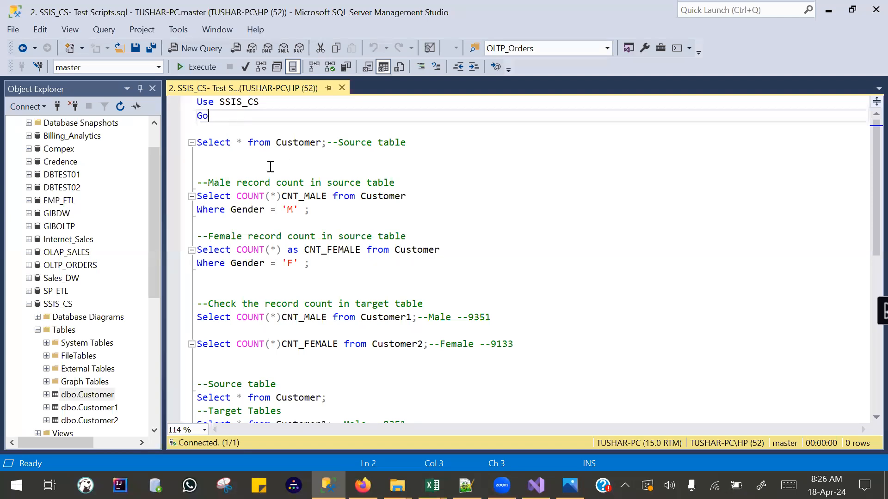
pyautogui.moveTo(270, 160); pyautogui.dragTo(196, 142)
pyautogui.click(197, 67)
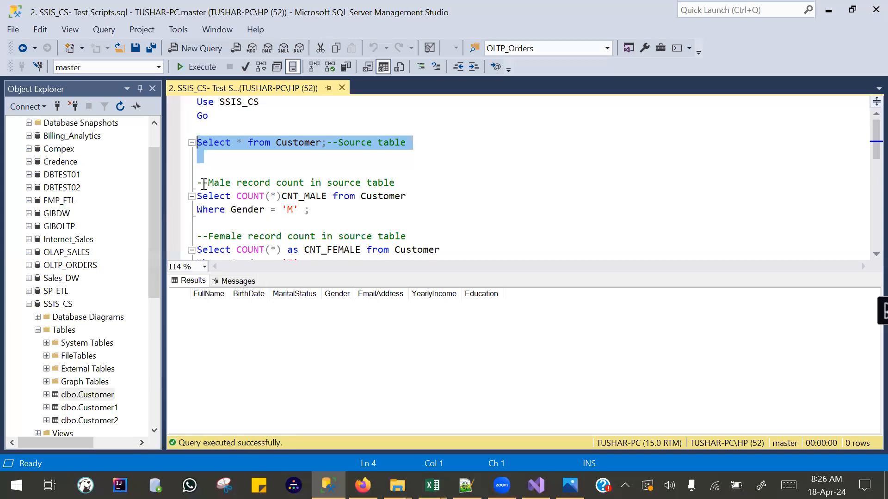
# Execute the Use SSIS_CS and Go statements to make SSIS_CS the active database.
pyautogui.scroll(1, 68, 185)
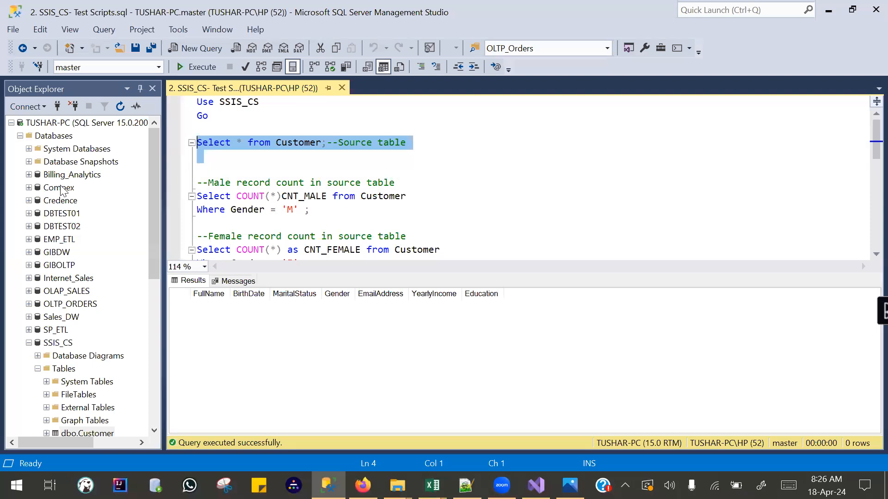
pyautogui.click(20, 136)
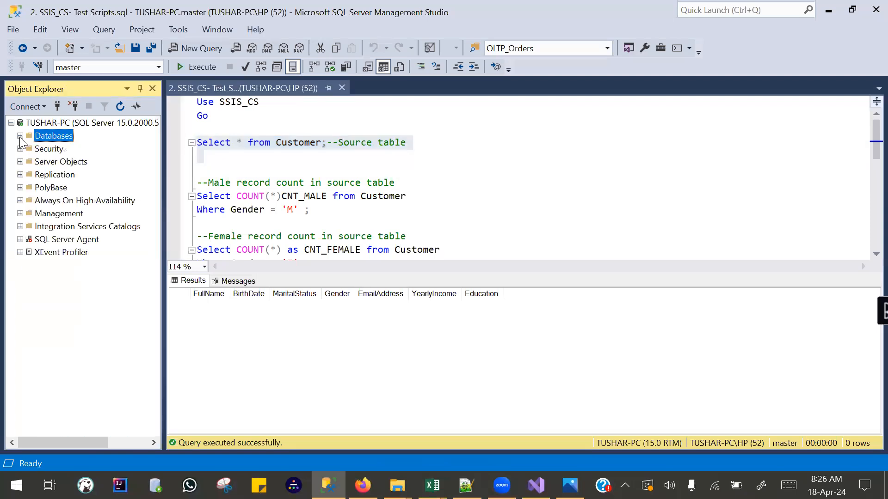
pyautogui.click(248, 168)
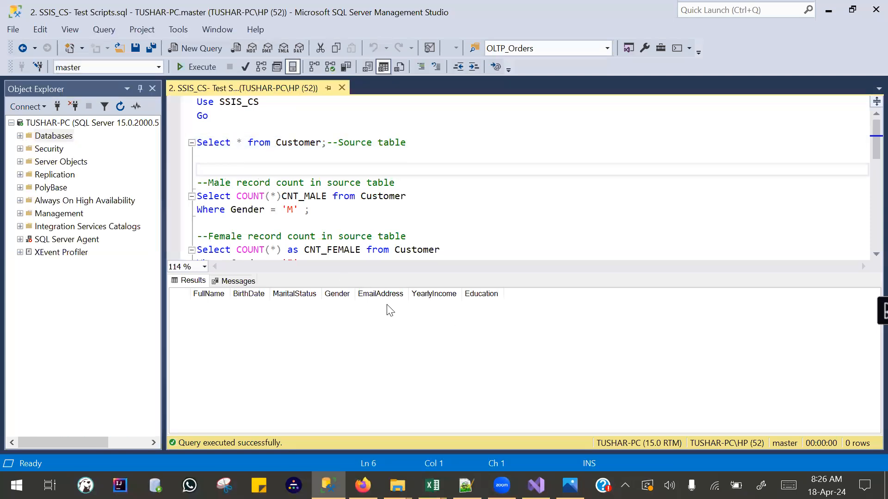
pyautogui.moveTo(216, 126); pyautogui.dragTo(182, 98)
pyautogui.click(193, 67)
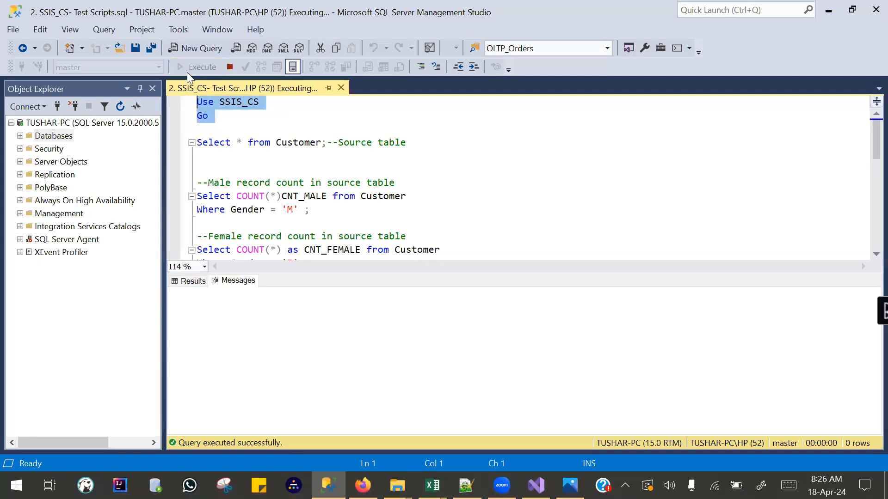
pyautogui.click(19, 136)
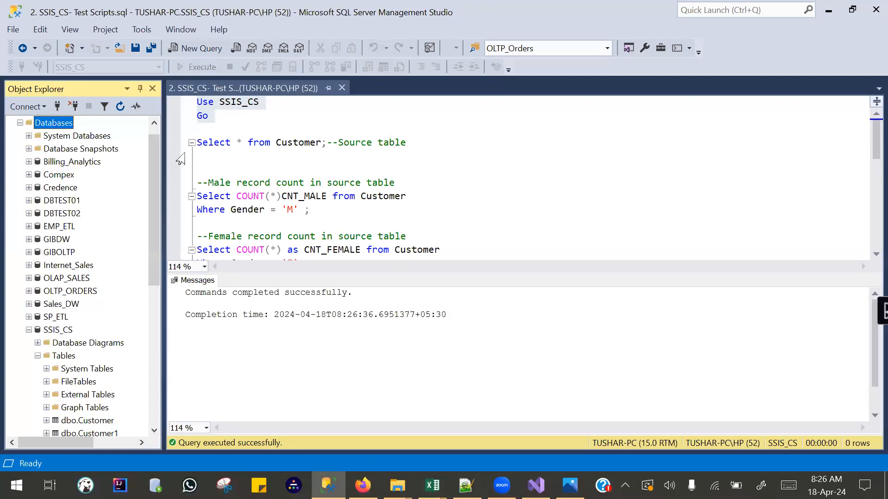
pyautogui.click(225, 118)
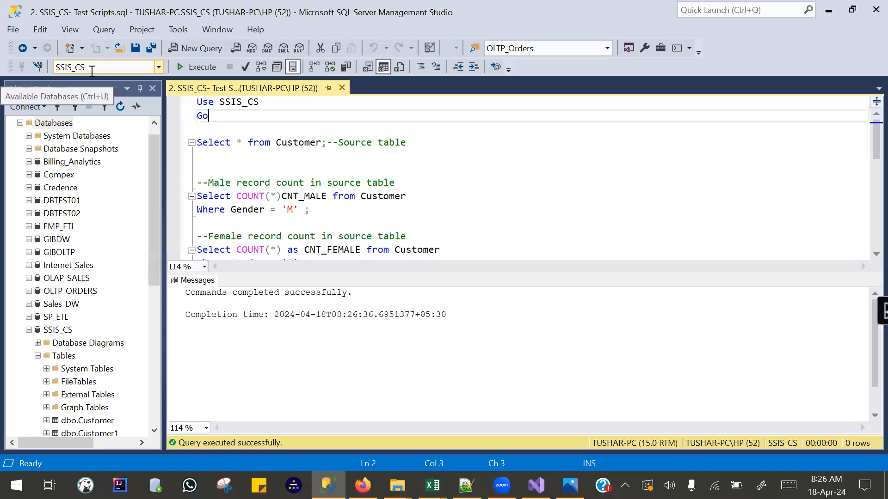
pyautogui.moveTo(214, 118); pyautogui.dragTo(185, 98)
pyautogui.click(192, 68)
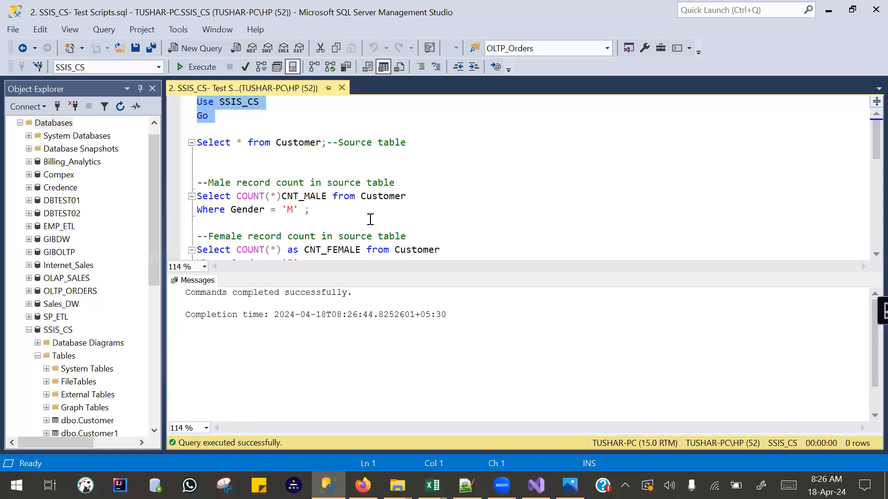
# Run the Select * from Customer query on the source table in SSIS_CS.
pyautogui.scroll(-2, 370, 219)
pyautogui.scroll(2, 355, 184)
pyautogui.moveTo(318, 160); pyautogui.dragTo(138, 136)
pyautogui.press('F5')
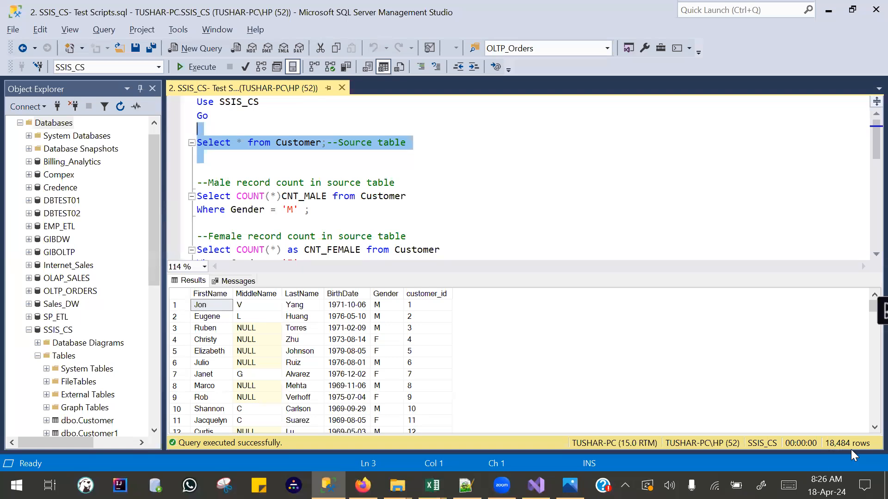
# Run the CNT_MALE and CNT_FEMALE count queries together on the source Customer table.
pyautogui.click(330, 212)
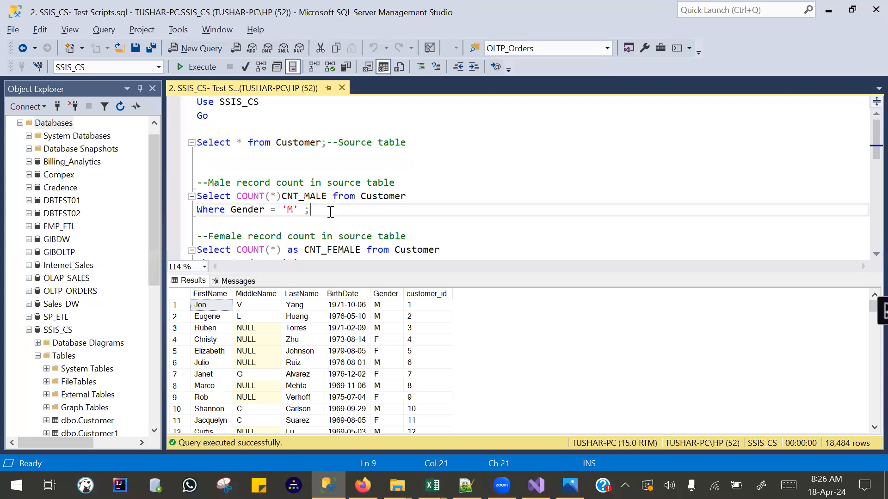
pyautogui.scroll(-2, 330, 212)
pyautogui.moveTo(323, 176); pyautogui.dragTo(179, 102)
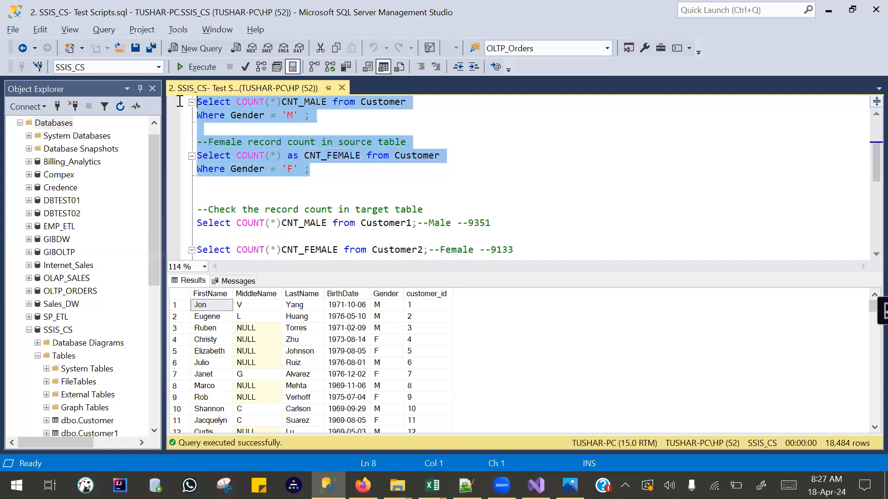
pyautogui.press('F5')
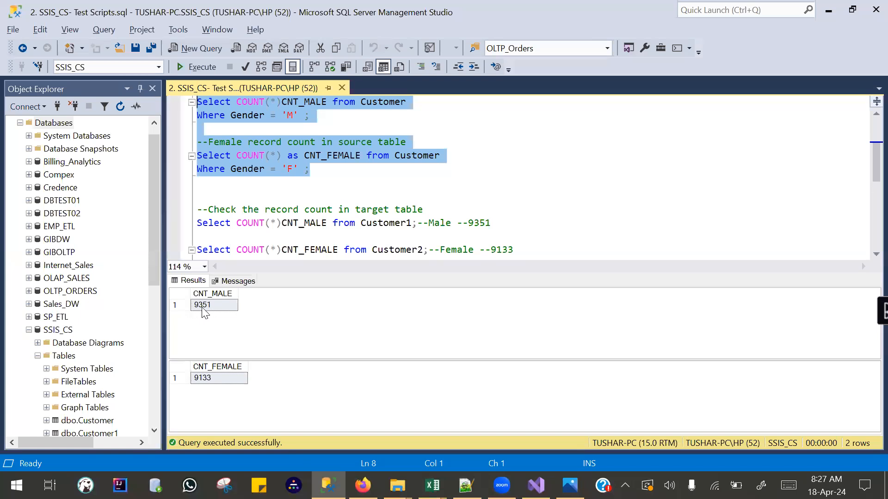
pyautogui.click(212, 383)
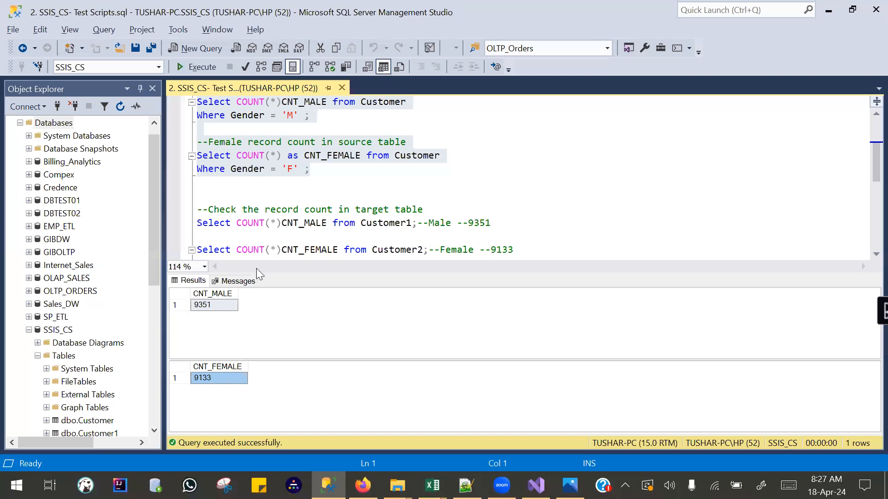
# Enlarge the query editor area and run the Select * queries on target tables Customer1 and Customer2.
pyautogui.moveTo(306, 273); pyautogui.dragTo(304, 301)
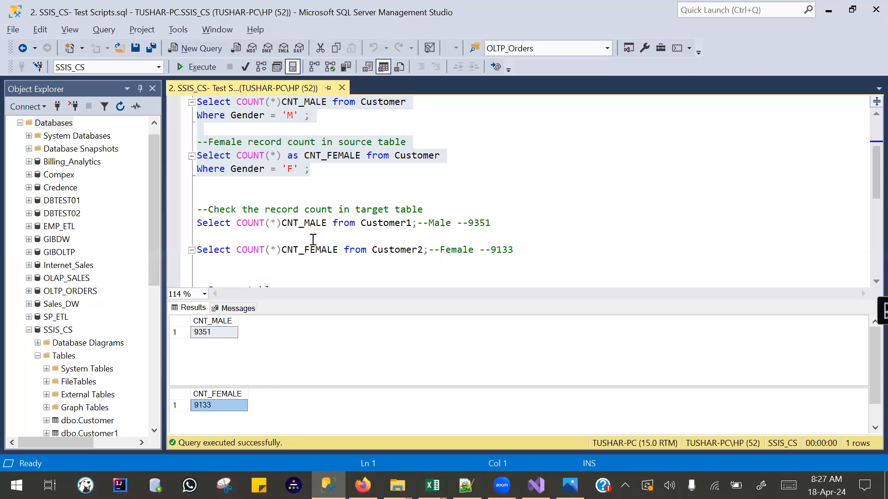
pyautogui.click(282, 245)
pyautogui.scroll(-5, 283, 245)
pyautogui.scroll(5, 283, 245)
pyautogui.scroll(-2, 333, 259)
pyautogui.moveTo(423, 252); pyautogui.dragTo(132, 233)
pyautogui.press('F5')
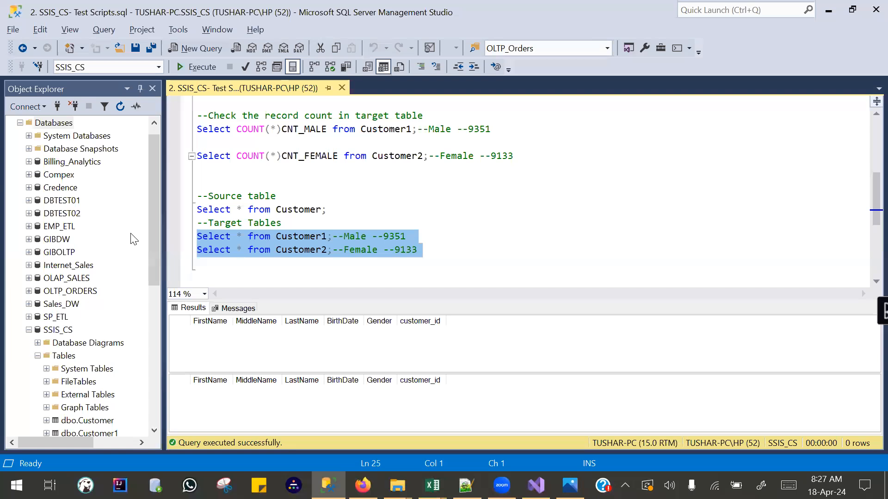
# Run the Select * query on the source Customer table and rerun its male and female record count queries.
pyautogui.moveTo(331, 199); pyautogui.dragTo(180, 208)
pyautogui.click(197, 67)
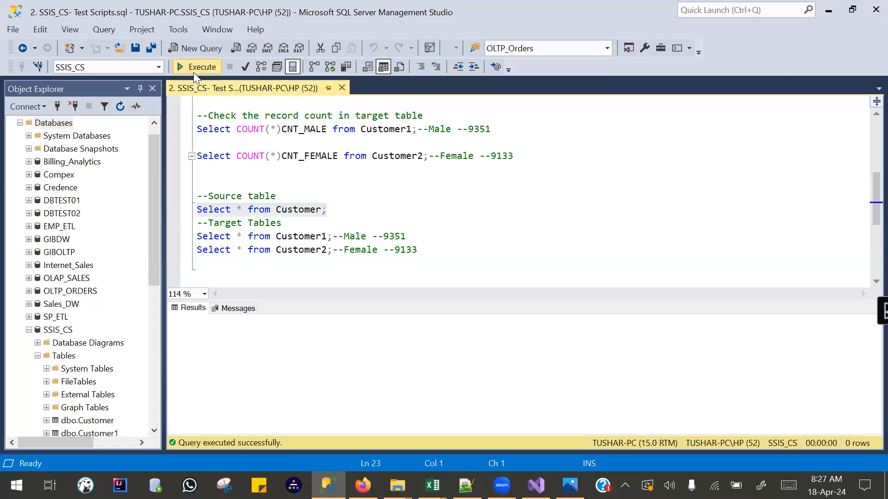
pyautogui.scroll(5, 263, 202)
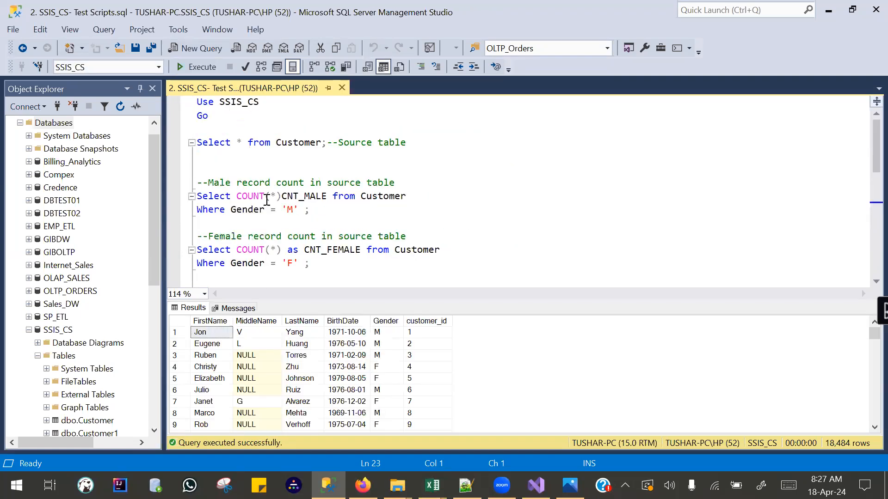
pyautogui.moveTo(329, 263); pyautogui.dragTo(194, 183)
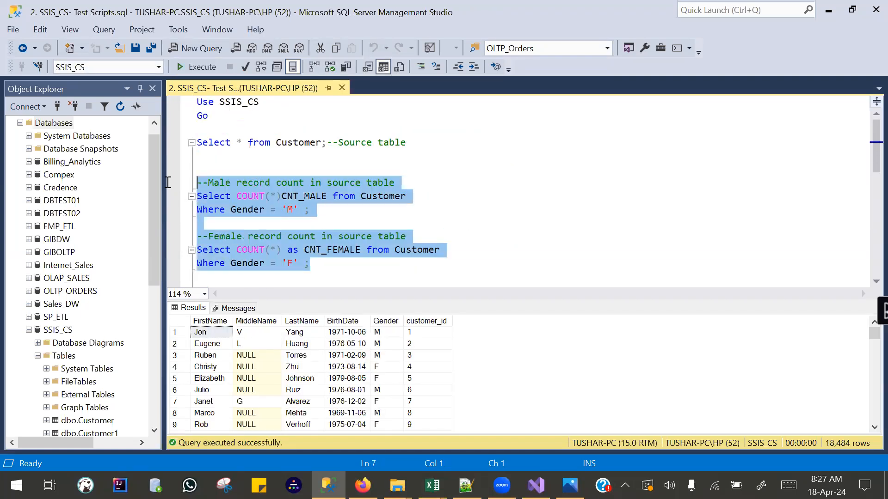
pyautogui.click(200, 68)
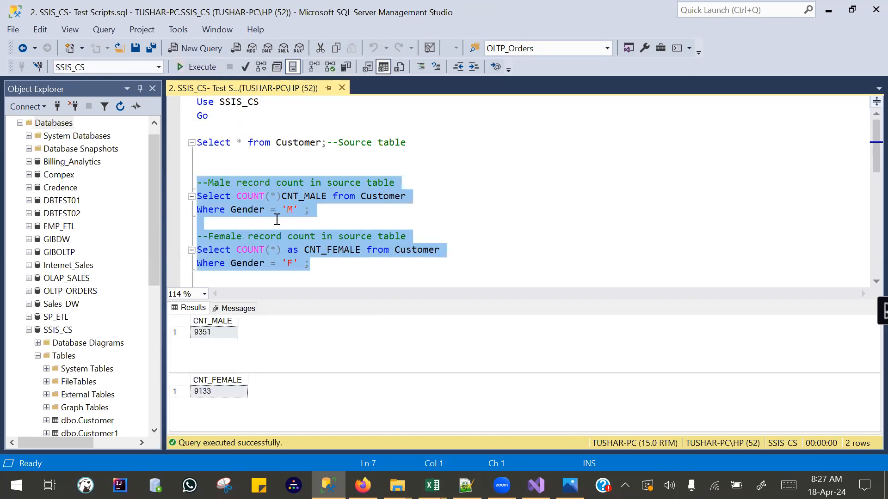
# Review the target record count queries and rerun the Select * queries on Customer1 and Customer2.
pyautogui.scroll(-2, 282, 218)
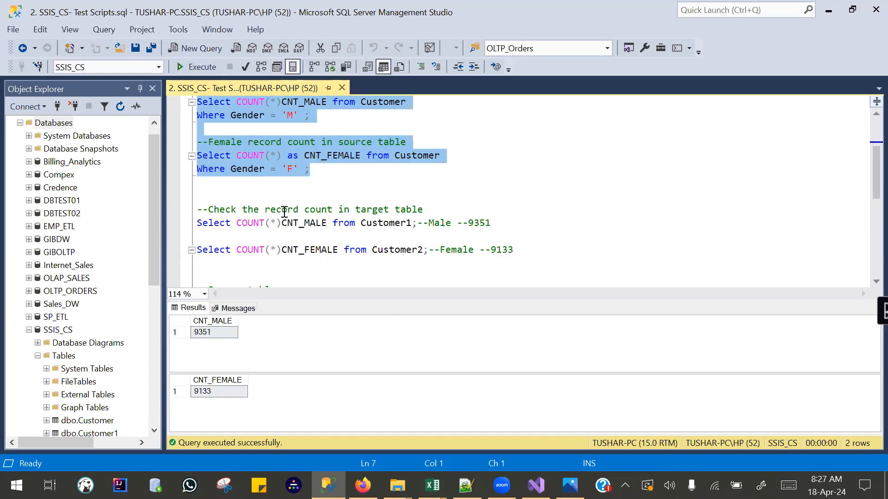
pyautogui.moveTo(508, 228); pyautogui.dragTo(172, 217)
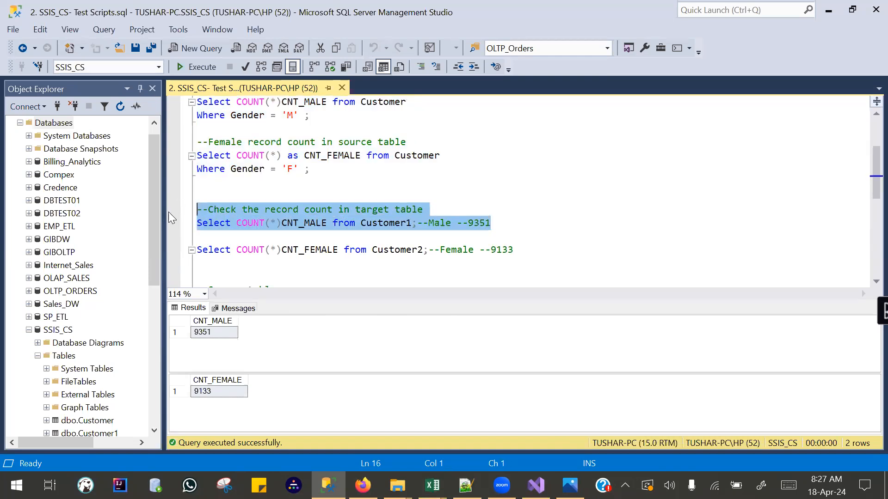
pyautogui.doubleClick(387, 224)
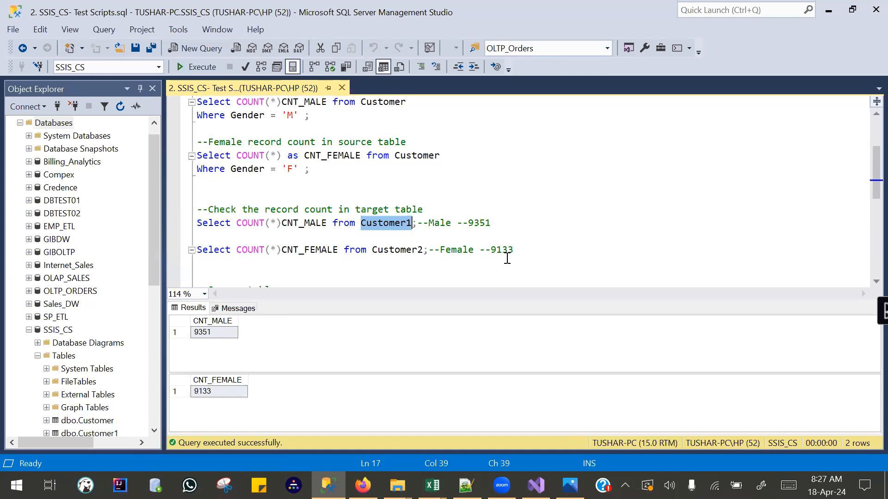
pyautogui.scroll(-5, 351, 206)
pyautogui.scroll(2, 356, 195)
pyautogui.moveTo(456, 255); pyautogui.dragTo(192, 236)
pyautogui.click(196, 70)
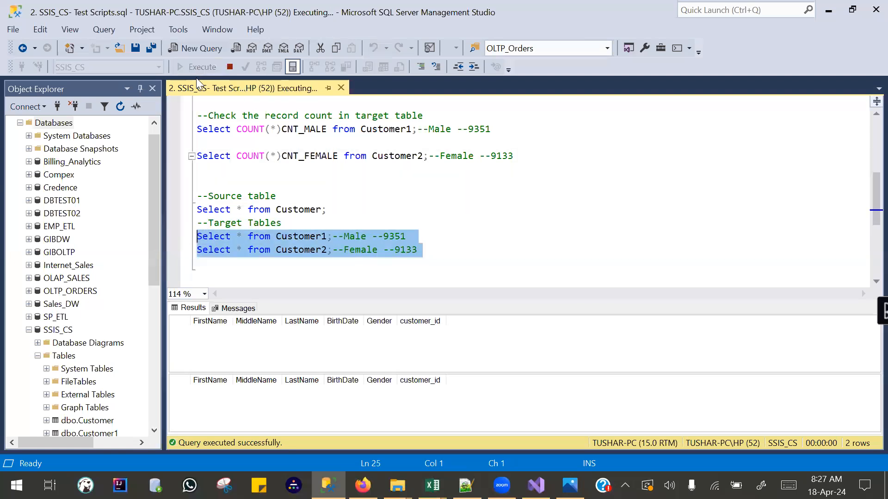
pyautogui.scroll(4, 265, 210)
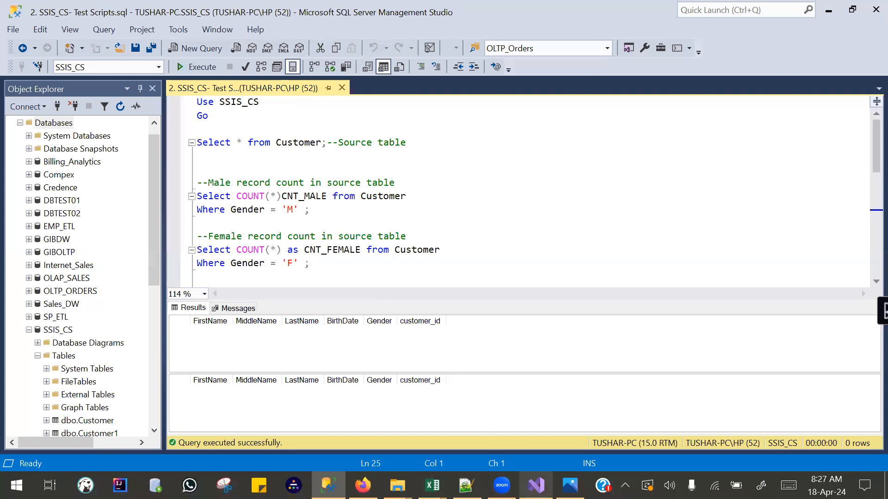
# Switch to Visual Studio and add a new SSIS package to the SSIS_SCD_APR2024 project.
pyautogui.click(535, 485)
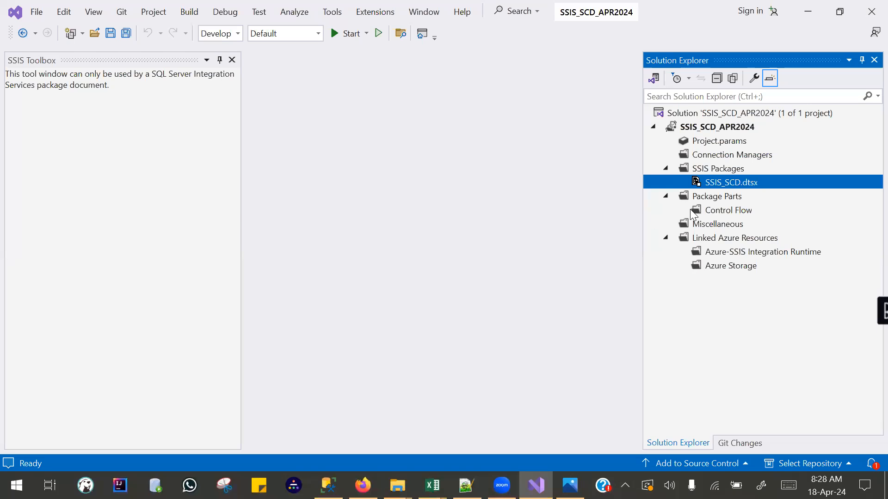
pyautogui.rightClick(724, 171)
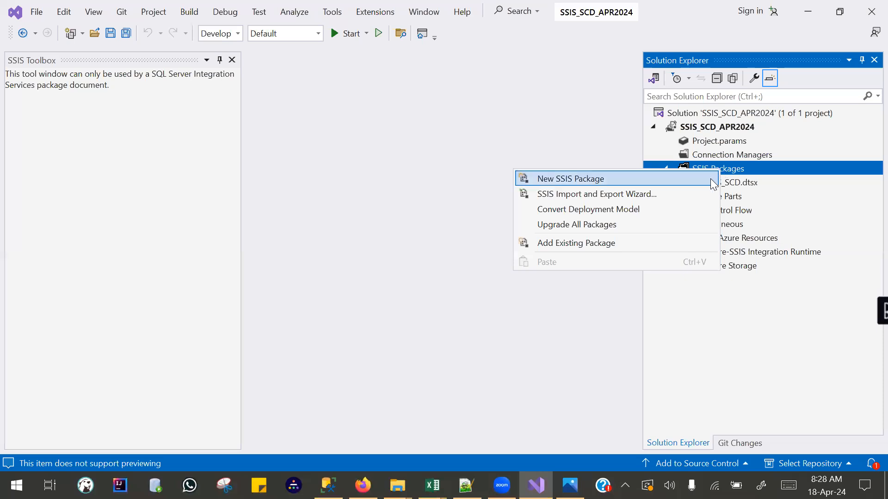
pyautogui.click(742, 173)
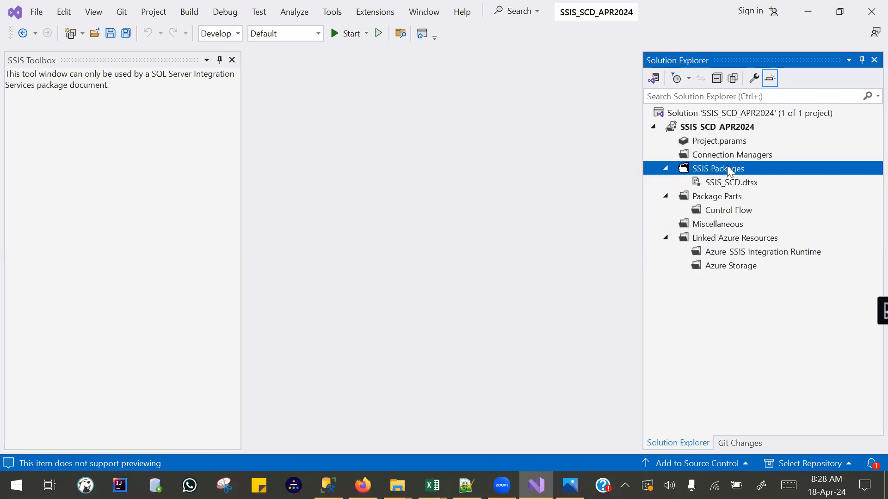
pyautogui.rightClick(727, 167)
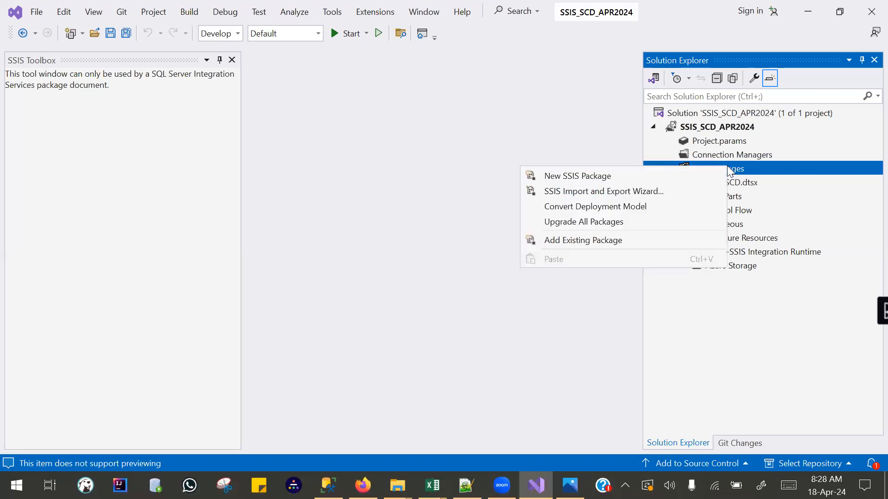
pyautogui.click(585, 177)
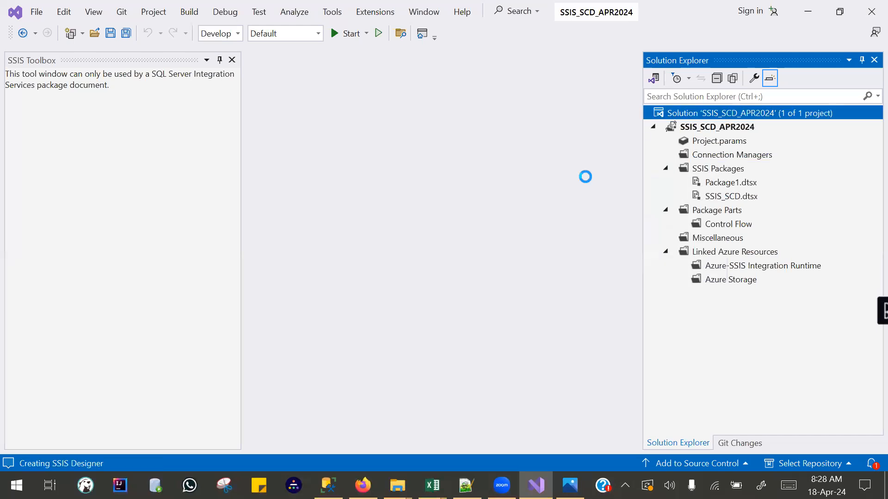
# Rename the new package Package1.dtsx to SSIS_CS.dtsx and accept reloading all changed files.
pyautogui.click(730, 184)
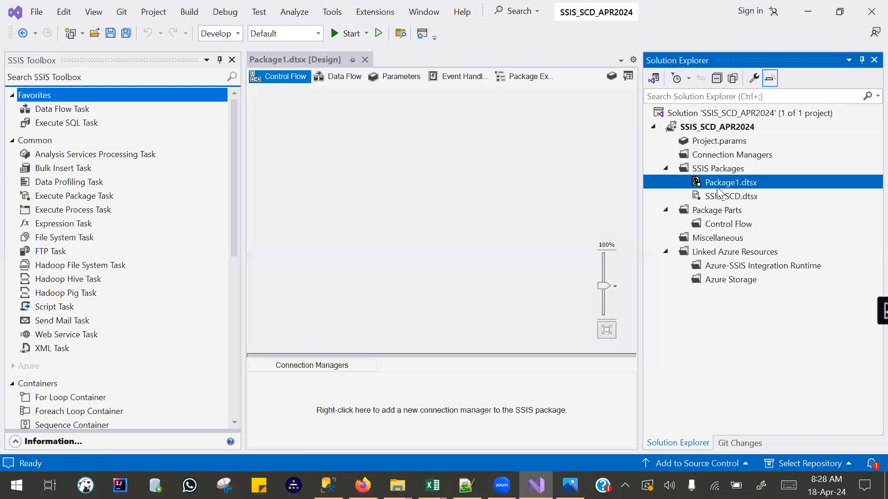
pyautogui.rightClick(720, 186)
pyautogui.click(552, 444)
pyautogui.write('SSIS_CS.dtsx')
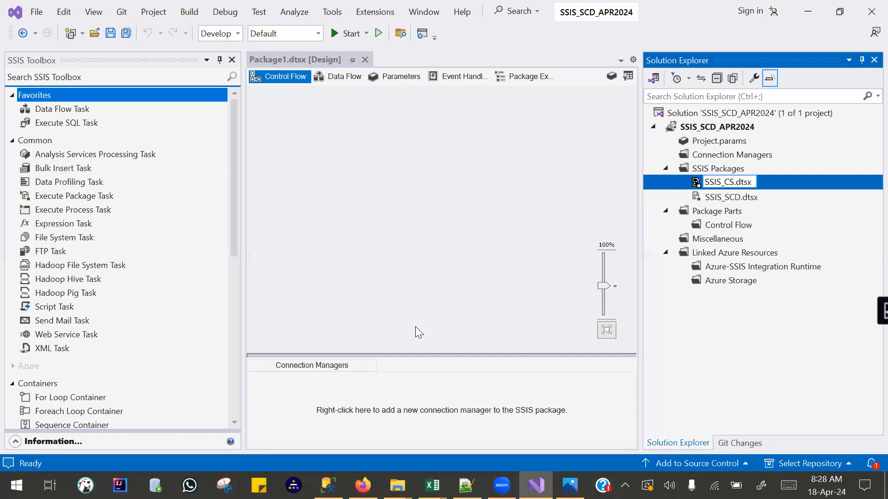
pyautogui.press('Return')
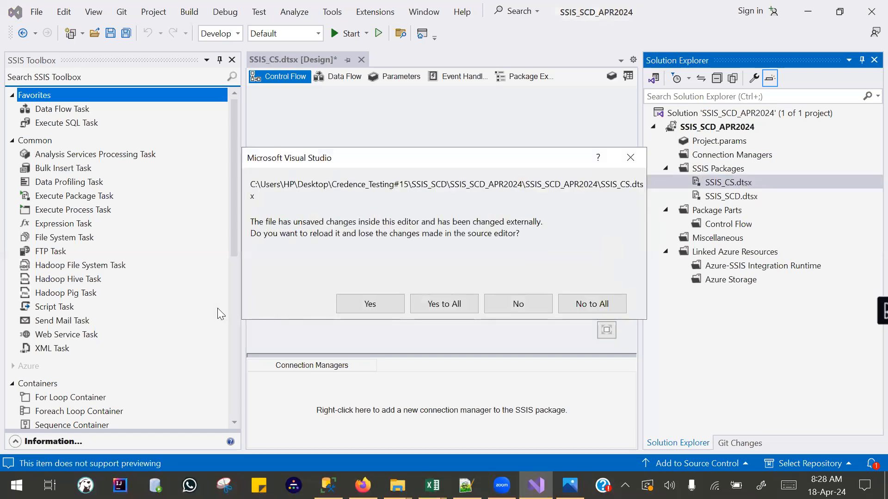
pyautogui.click(435, 305)
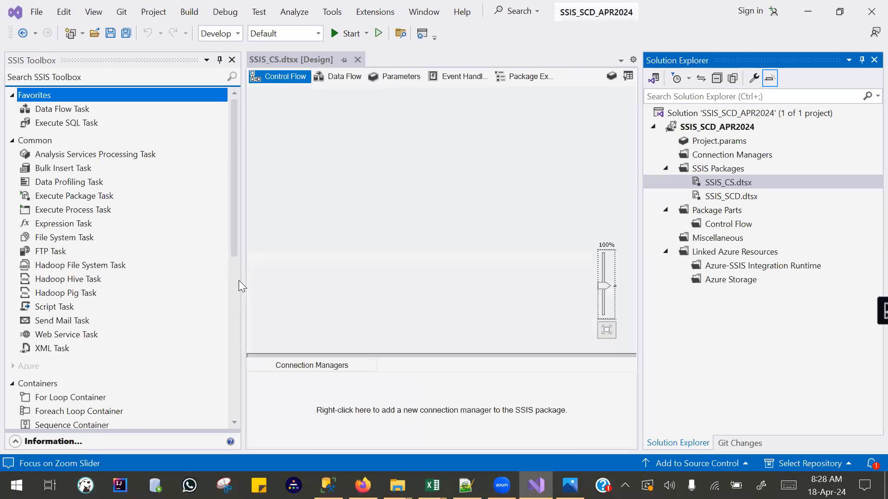
# Place a Data Flow Task in the control flow and, inside it, start a SQL Server source with a new connection manager.
pyautogui.moveTo(46, 109); pyautogui.dragTo(393, 182)
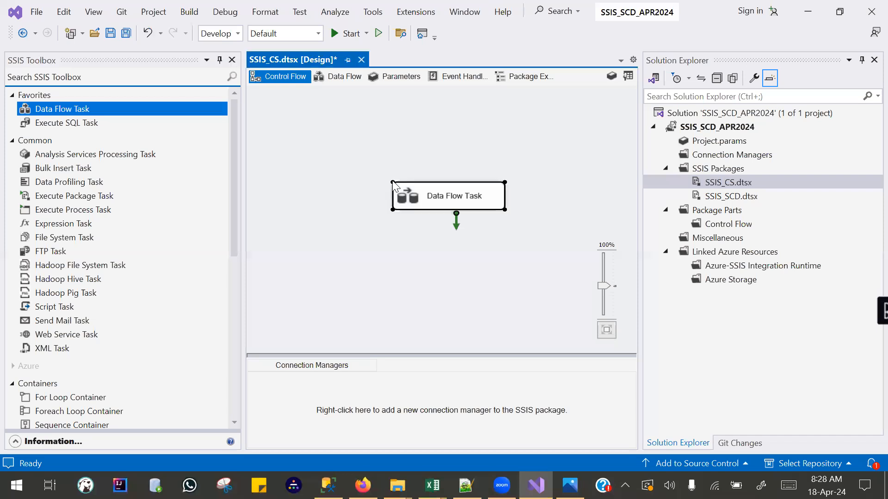
pyautogui.doubleClick(423, 199)
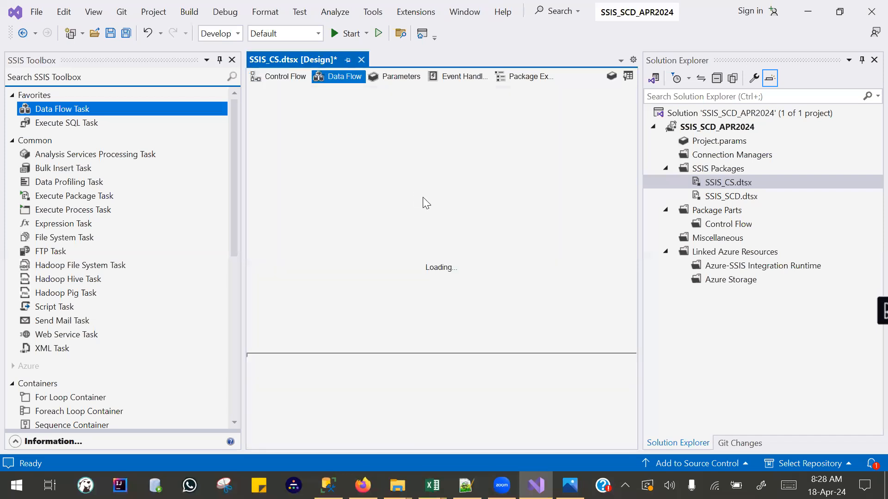
pyautogui.moveTo(40, 125); pyautogui.dragTo(401, 198)
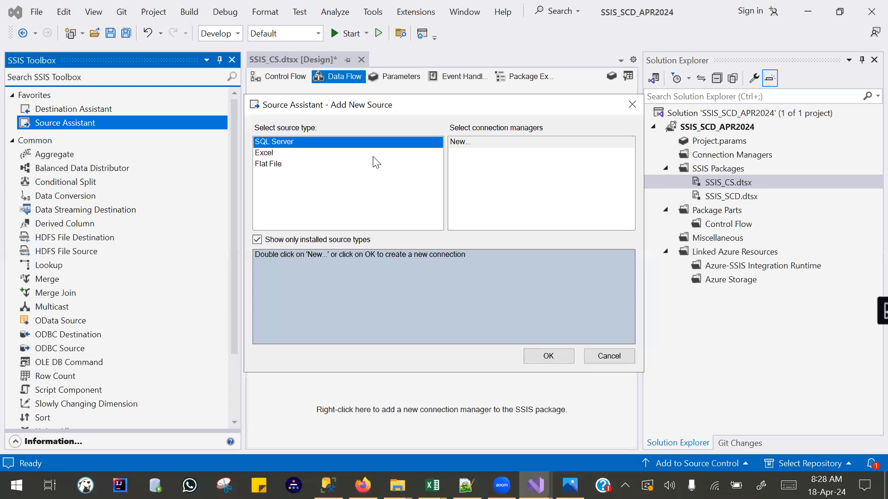
pyautogui.click(280, 143)
pyautogui.click(466, 143)
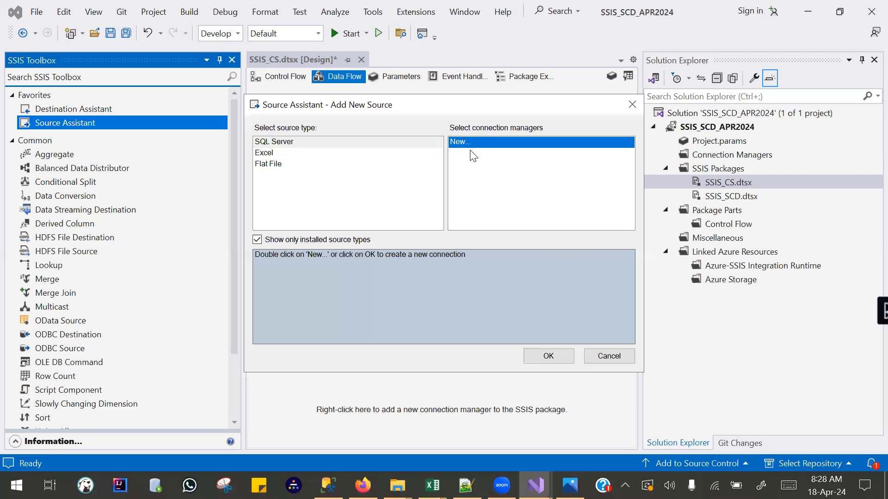
pyautogui.click(543, 358)
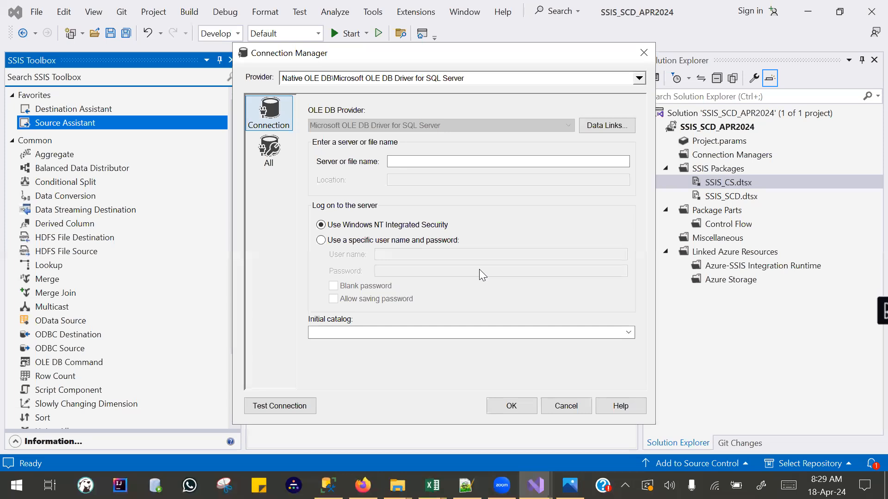
# Set the connection's provider to Microsoft OLE DB Provider for SQL Server.
pyautogui.click(640, 79)
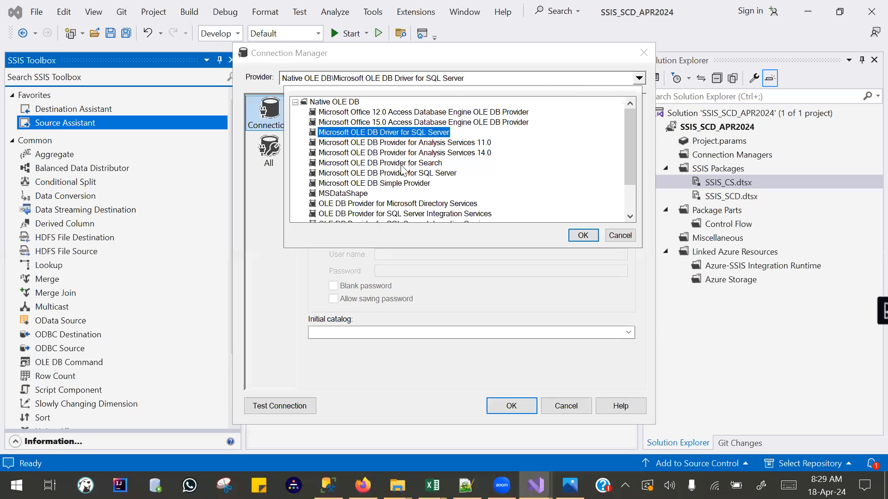
pyautogui.click(383, 173)
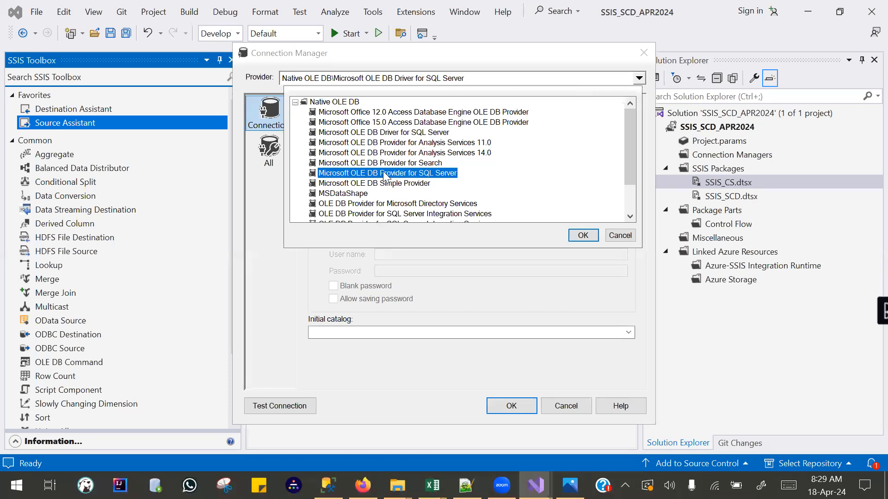
pyautogui.click(384, 175)
# Enter the local PC's SQL Server name as the connection's server, correcting its spelling.
pyautogui.click(369, 122)
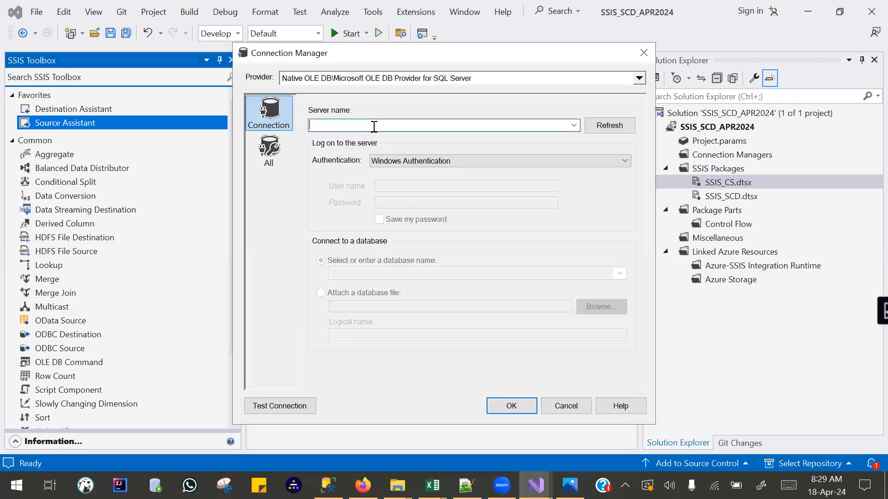
pyautogui.write('TRUSHAR')
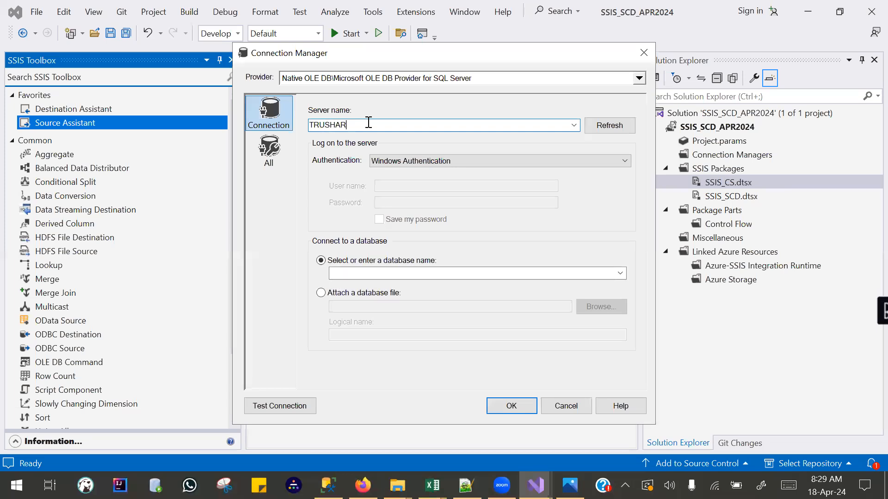
pyautogui.write('-PC')
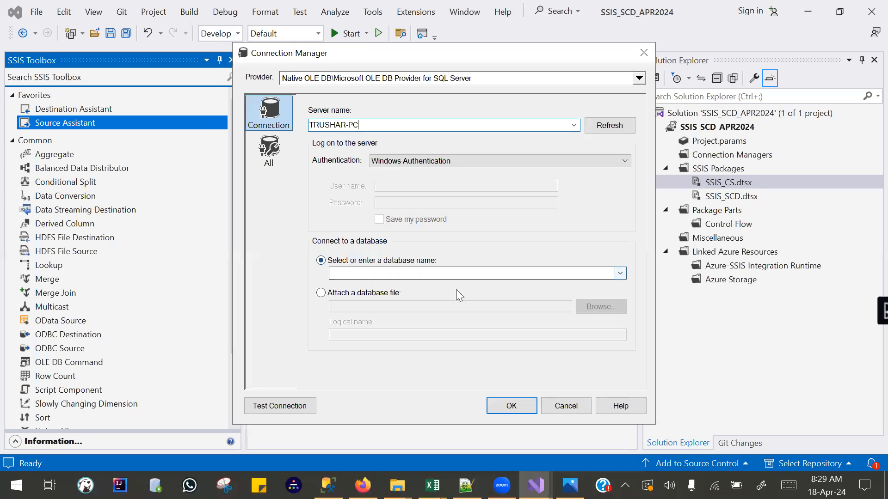
pyautogui.click(620, 273)
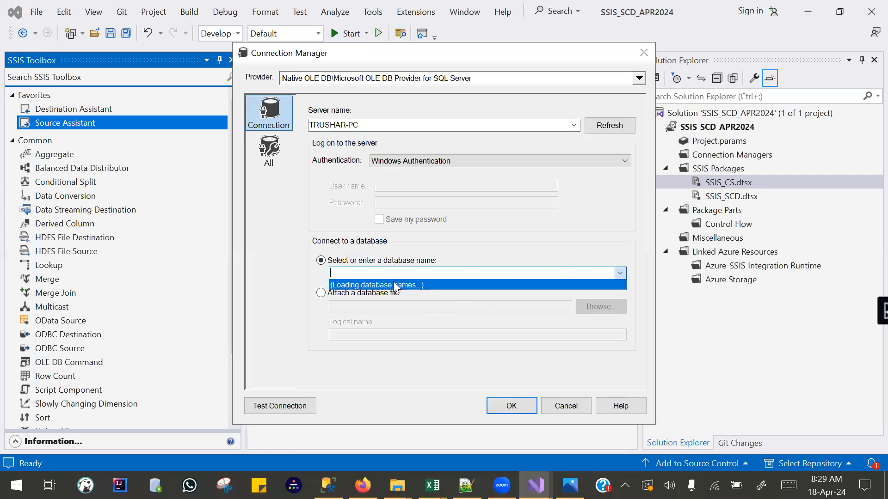
pyautogui.click(322, 127)
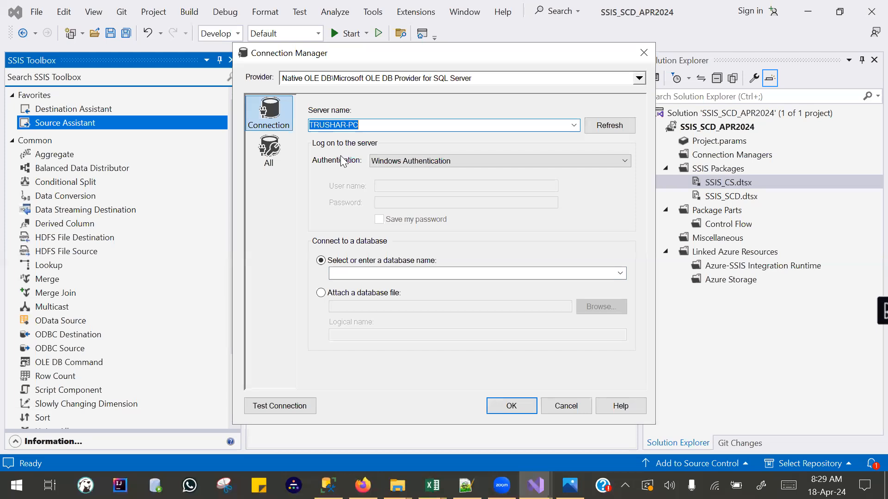
pyautogui.click(315, 128)
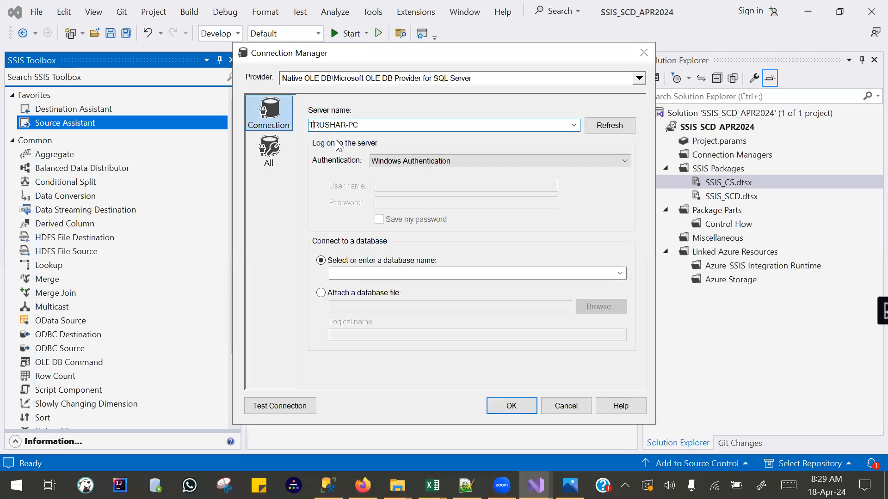
pyautogui.press('Delete')
# Choose SSIS_CS as the database for the connection by name instead of attaching a database file.
pyautogui.click(356, 293)
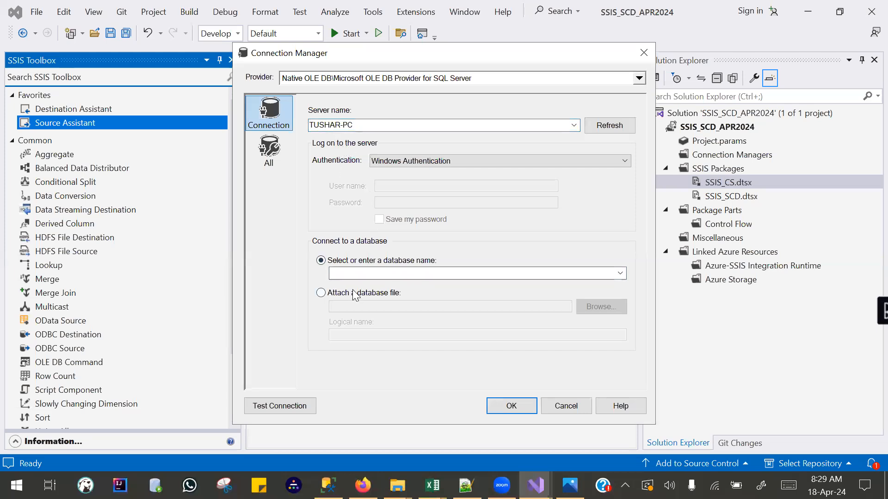
pyautogui.click(320, 261)
pyautogui.click(620, 274)
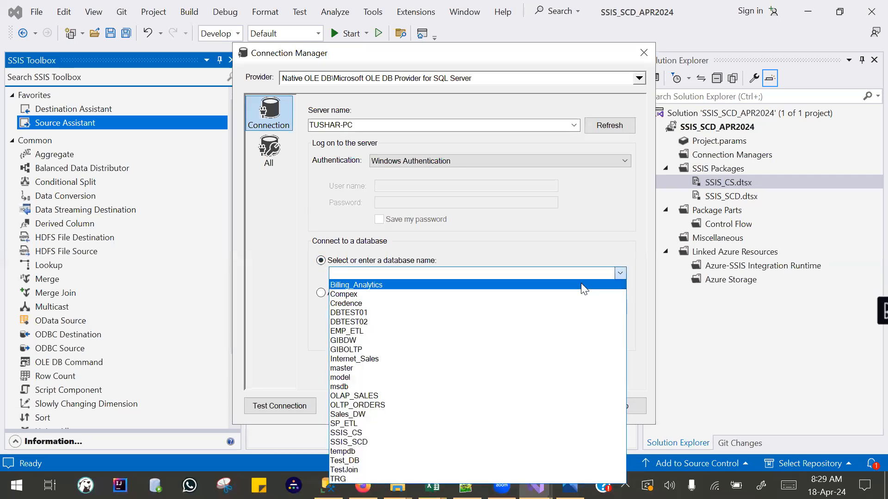
pyautogui.click(450, 431)
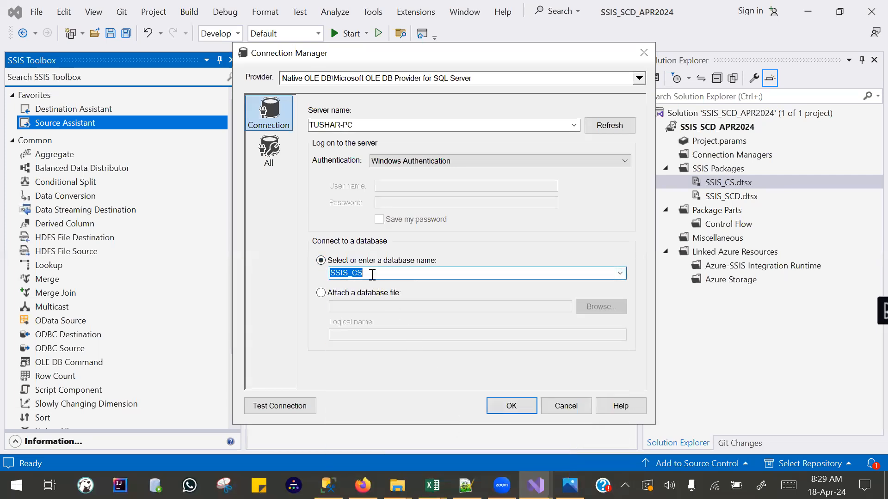
pyautogui.click(619, 273)
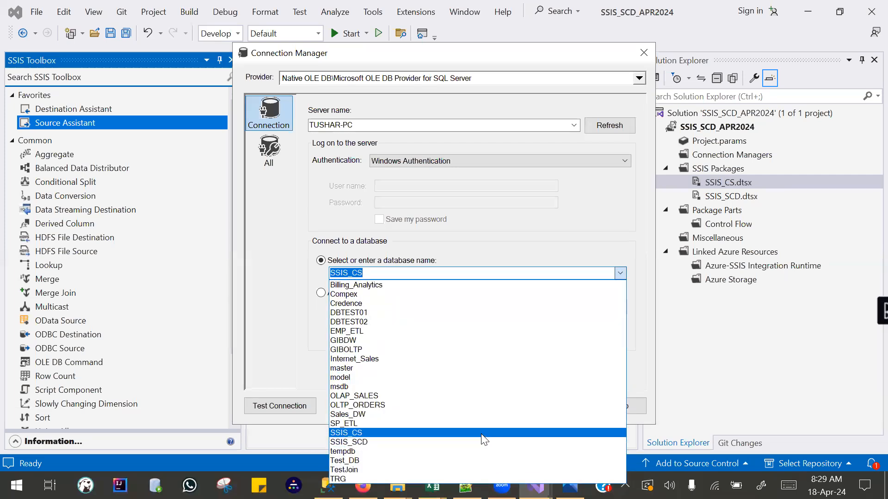
pyautogui.click(482, 434)
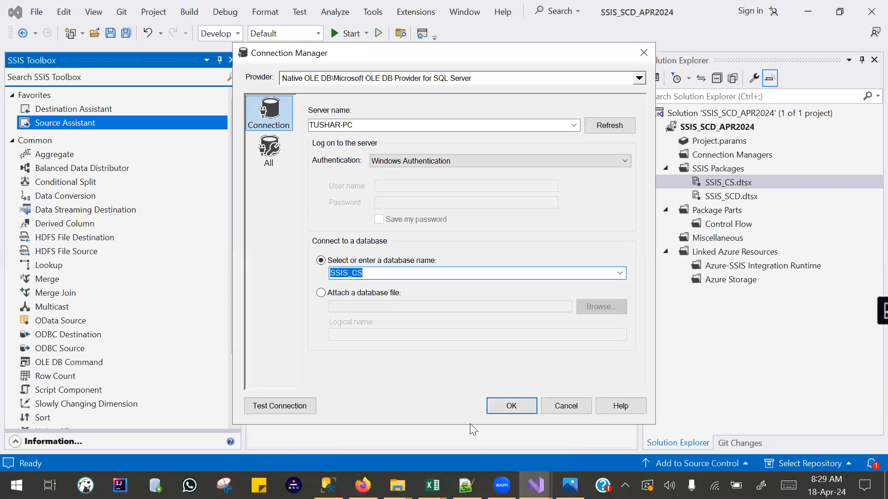
# Test the SSIS_CS connection and accept the connection manager for the new source.
pyautogui.click(269, 407)
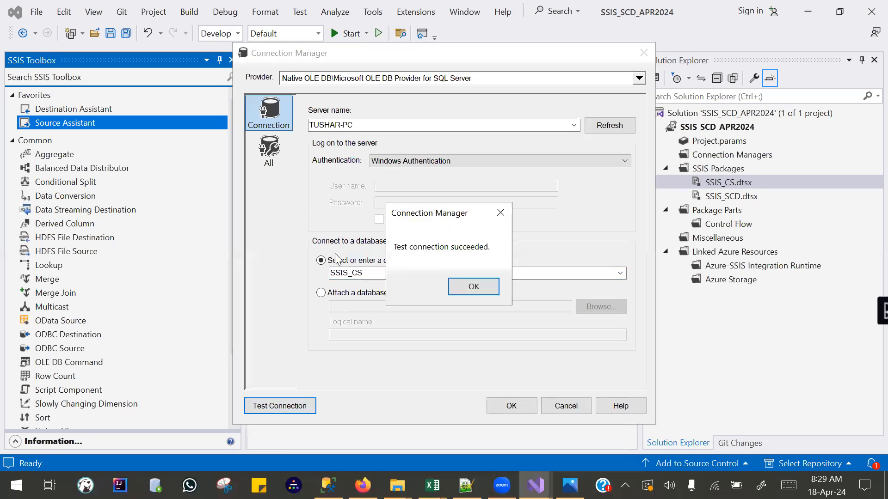
pyautogui.click(473, 289)
pyautogui.click(511, 405)
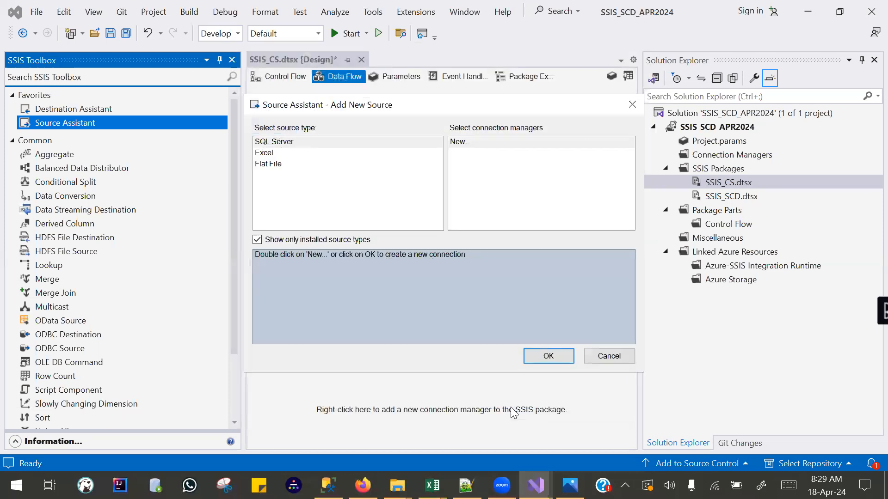
# Rename the OLE DB source to "Customer- Source" and move it higher on the data flow canvas.
pyautogui.rightClick(448, 216)
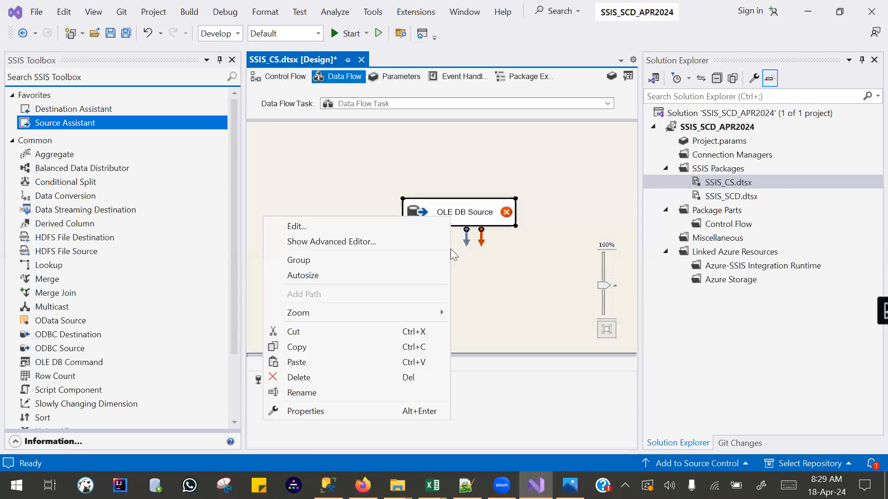
pyautogui.click(402, 395)
pyautogui.write('Customer- Source')
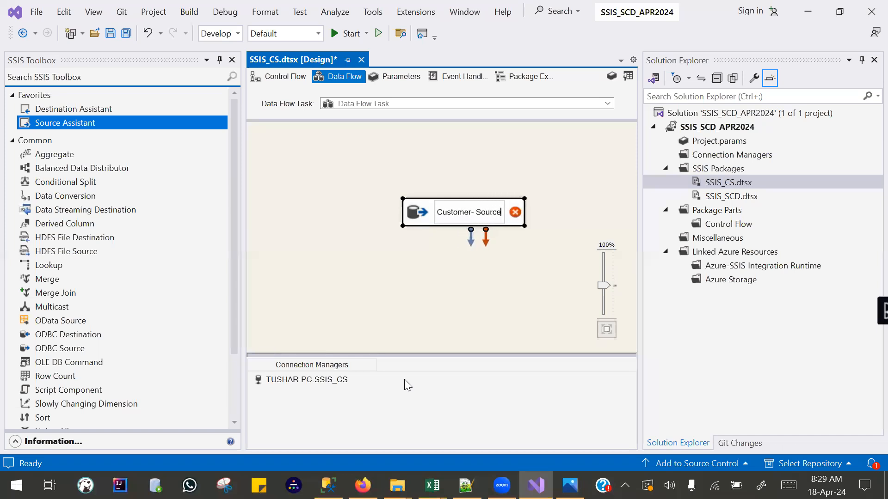
pyautogui.press('Return')
pyautogui.click(458, 228)
pyautogui.moveTo(447, 213); pyautogui.dragTo(419, 169)
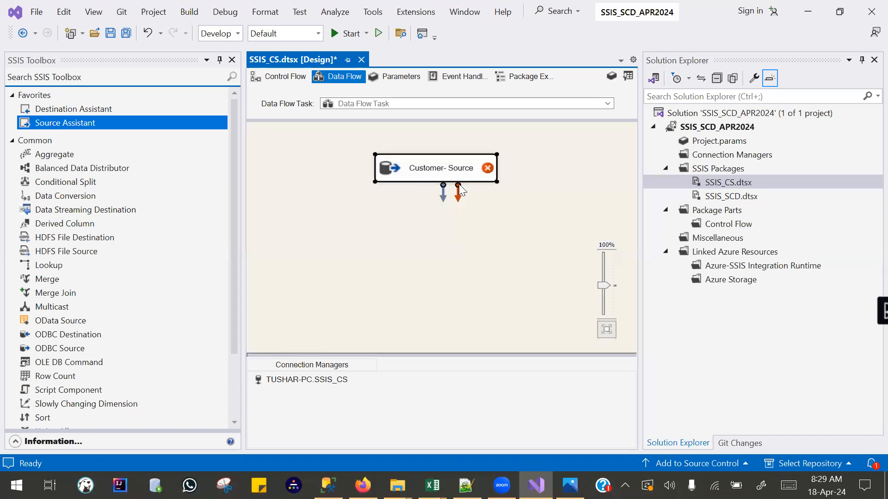
# Configure the Customer- Source component to read from the [dbo].[Customer] table.
pyautogui.doubleClick(439, 166)
pyautogui.click(380, 250)
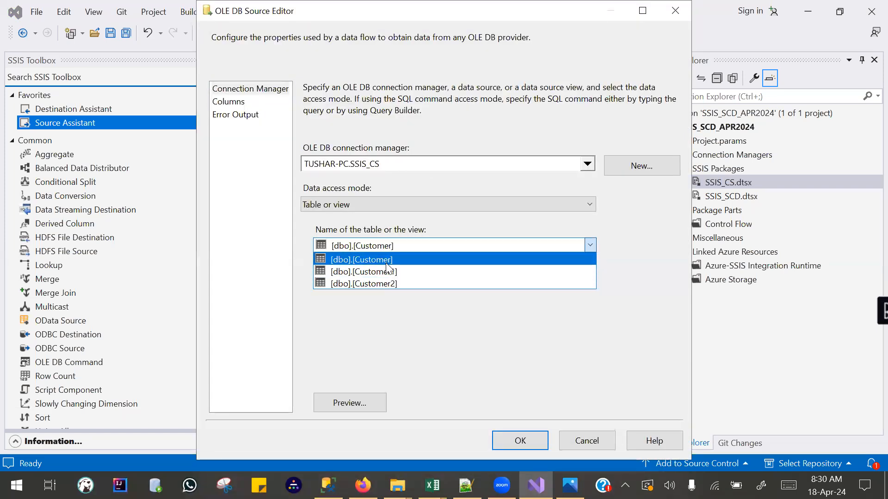
pyautogui.click(386, 259)
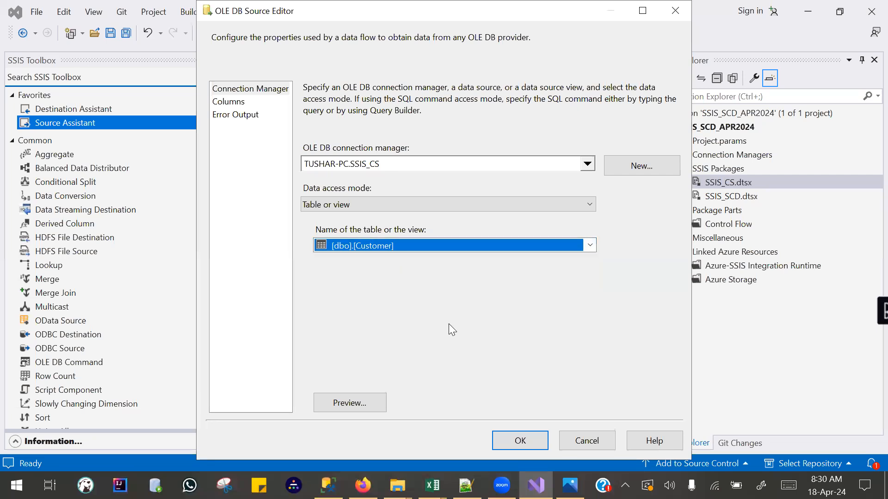
pyautogui.click(521, 441)
pyautogui.click(407, 239)
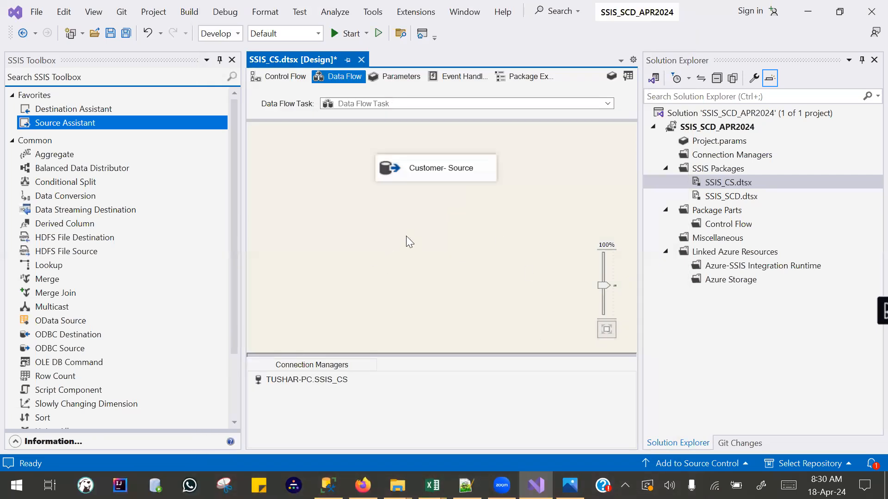
# Add a Conditional Split transformation below Customer- Source and connect the source's output to it.
pyautogui.click(47, 185)
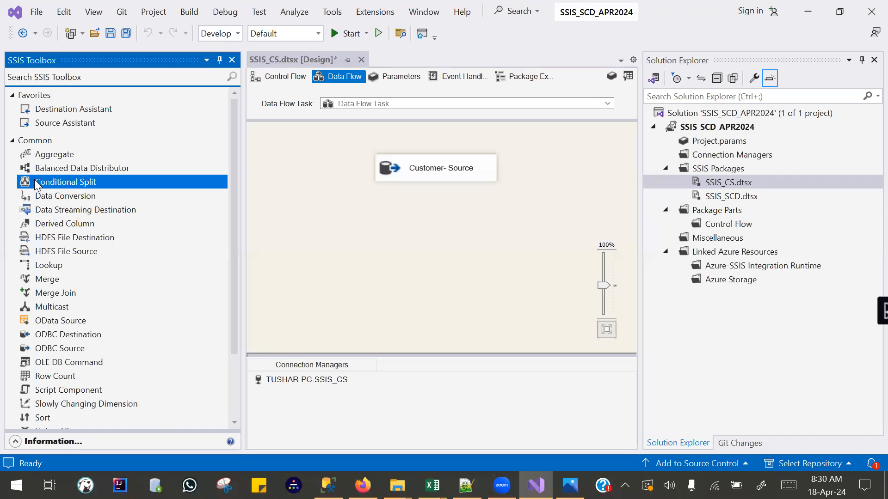
pyautogui.moveTo(46, 185); pyautogui.dragTo(388, 246)
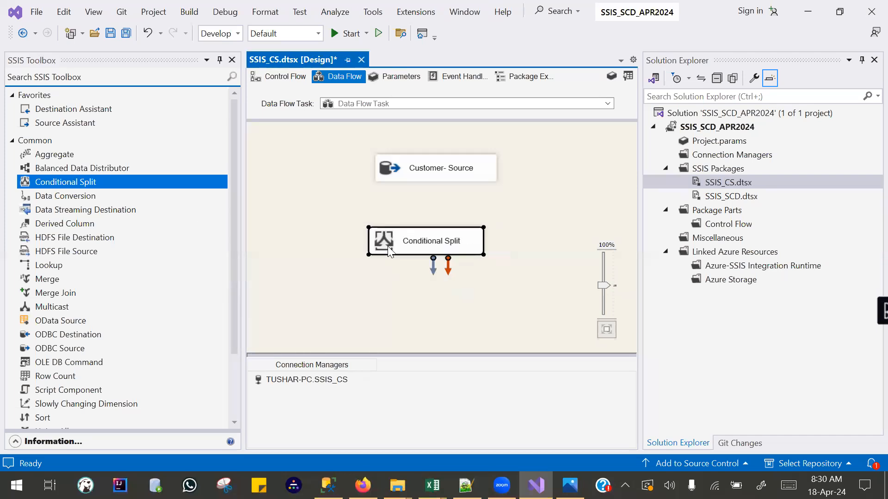
pyautogui.click(435, 164)
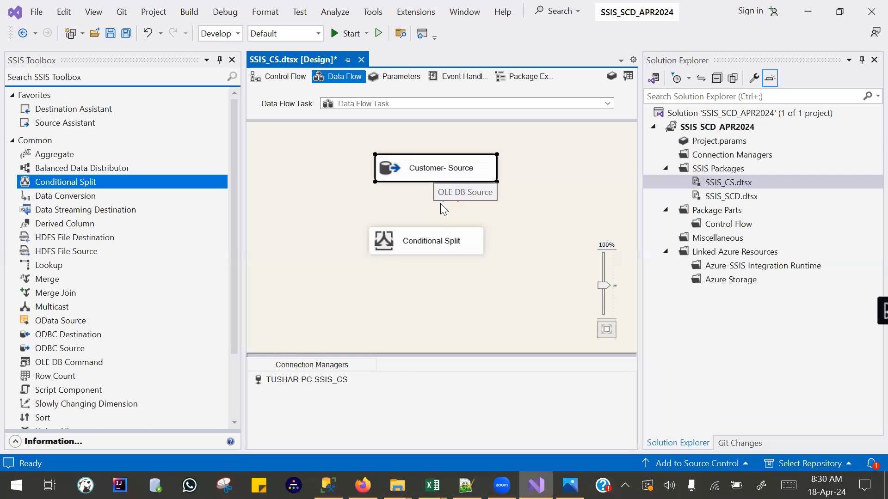
pyautogui.moveTo(425, 245); pyautogui.dragTo(422, 245)
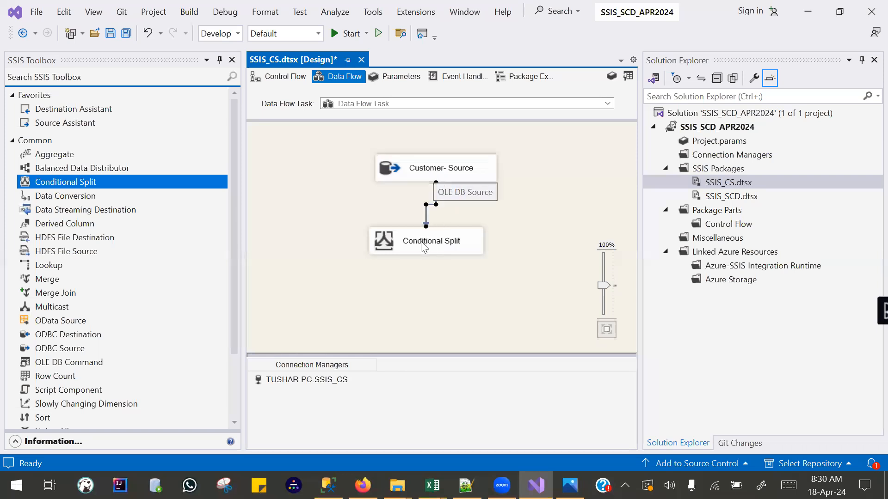
pyautogui.click(398, 280)
# Open the Conditional Split for editing and define two outputs named Male and Female.
pyautogui.doubleClick(396, 241)
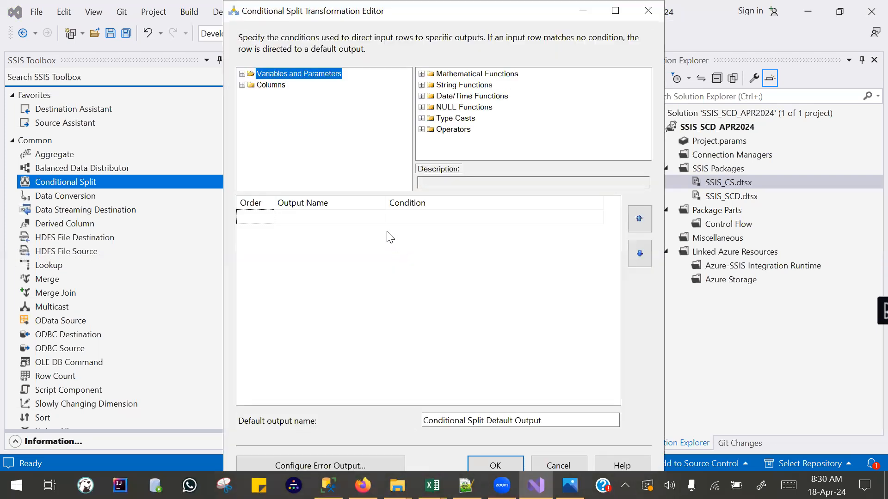
pyautogui.click(304, 217)
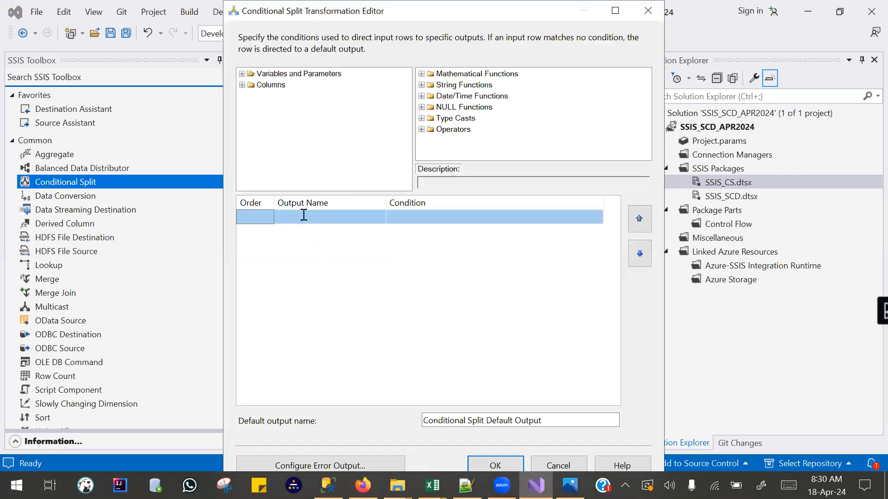
pyautogui.click(303, 215)
pyautogui.write('Male')
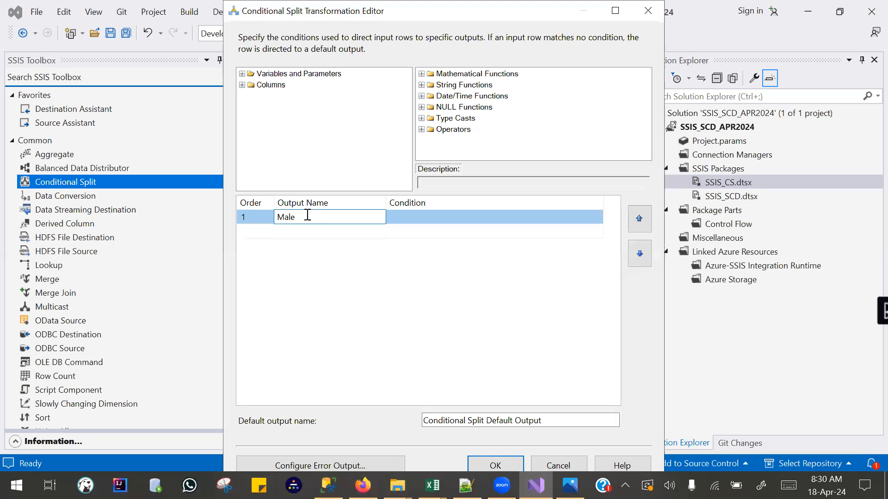
pyautogui.click(307, 232)
pyautogui.write('Fe')
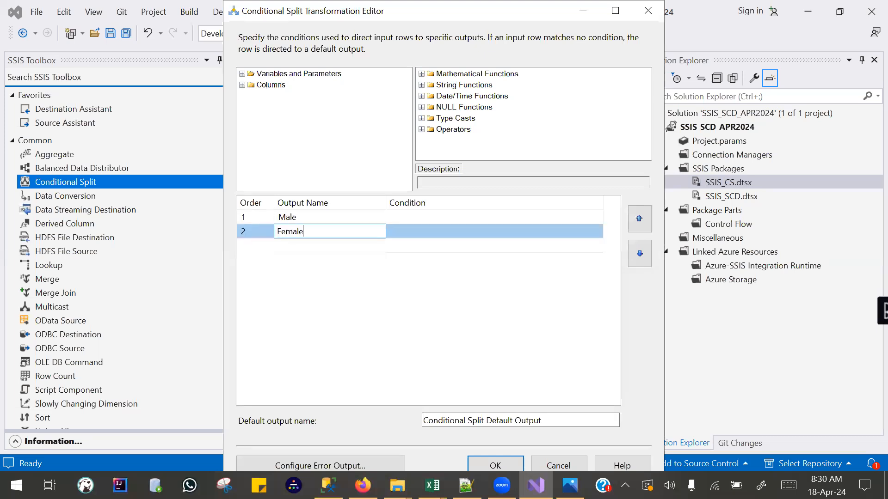
pyautogui.write('male')
# Set the Male output's condition to Gender=="M" and the Female output's condition to Gender=="F".
pyautogui.click(427, 217)
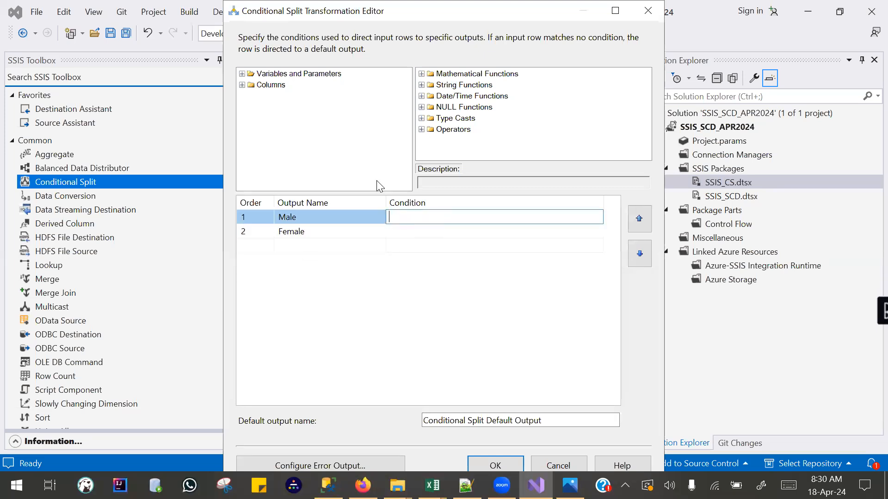
pyautogui.click(242, 85)
pyautogui.click(419, 219)
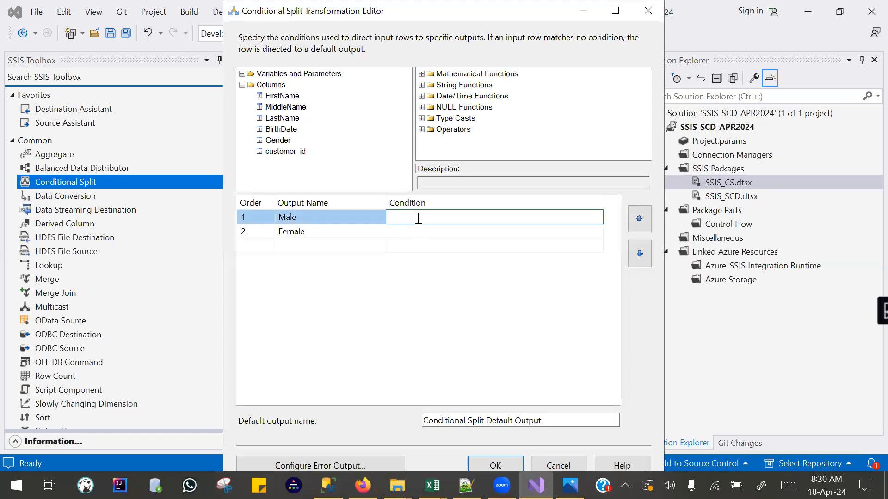
pyautogui.write('Gender=="M')
pyautogui.moveTo(454, 222); pyautogui.dragTo(373, 210)
pyautogui.hotkey('ctrl', 'c')
pyautogui.click(408, 235)
pyautogui.hotkey('ctrl', 'v')
pyautogui.click(436, 231)
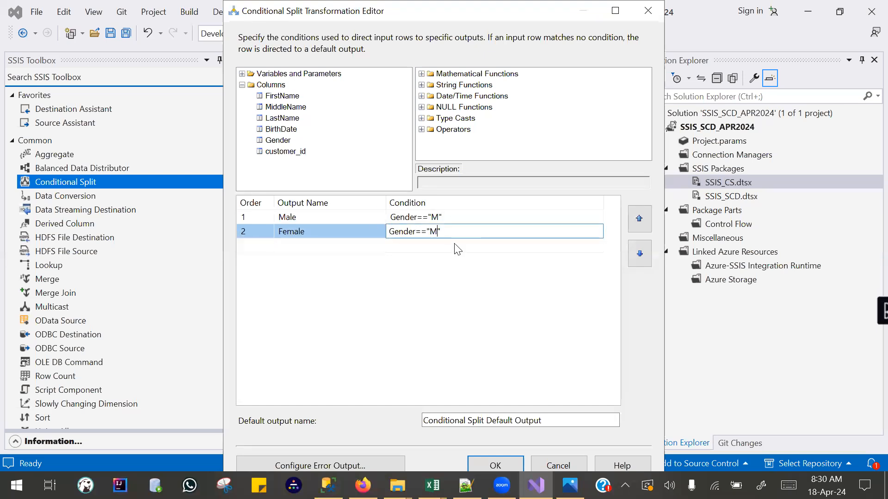
pyautogui.write('F')
pyautogui.click(409, 299)
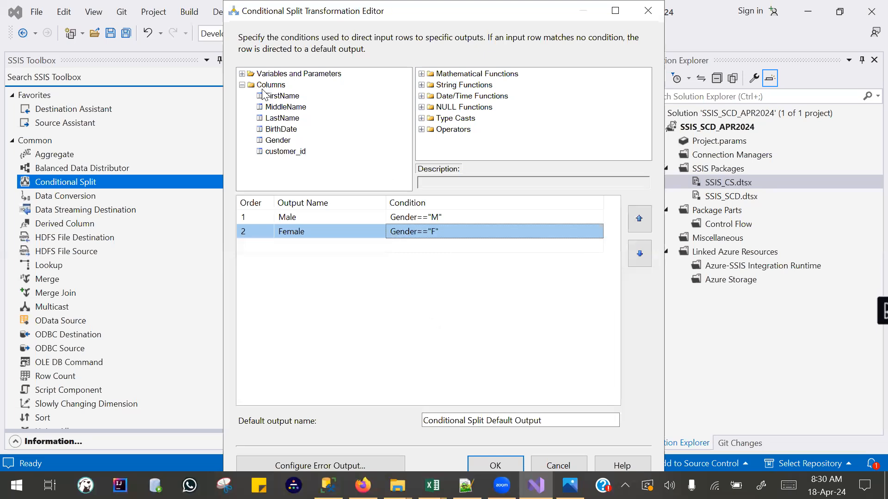
# Examine the available columns, operators and the mathematical, string and date/time functions offered for building split conditions.
pyautogui.click(242, 85)
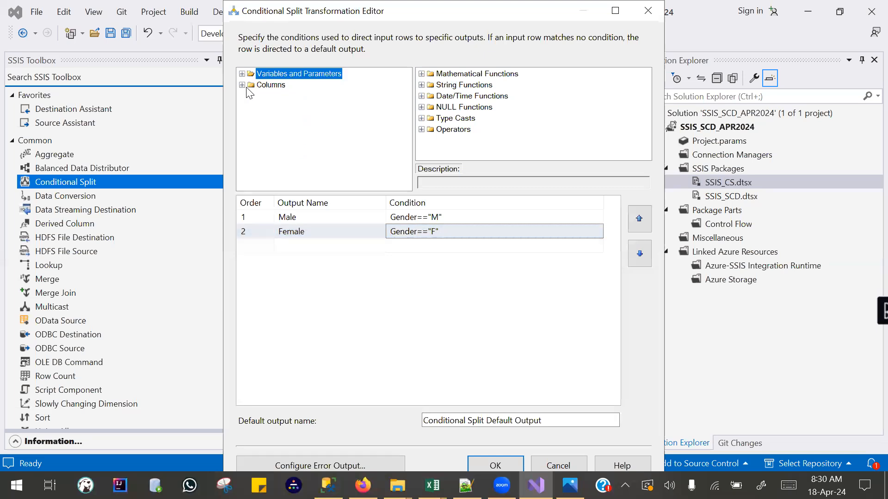
pyautogui.click(242, 85)
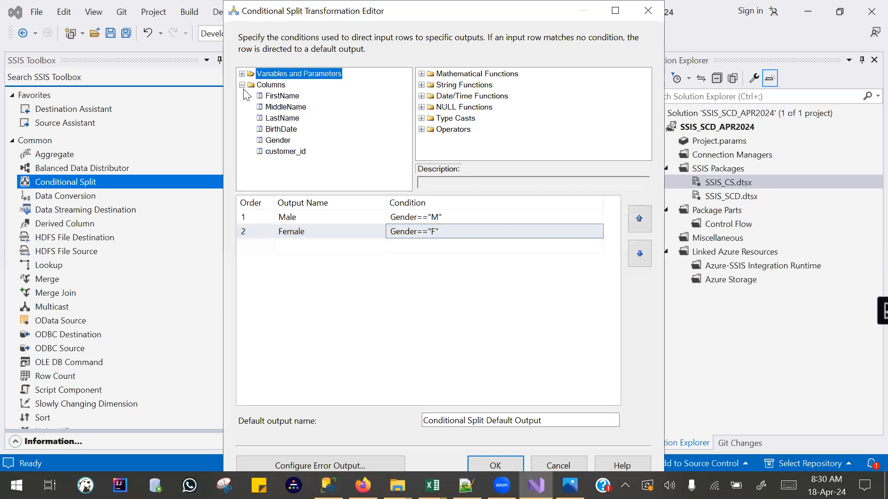
pyautogui.click(421, 129)
pyautogui.click(421, 74)
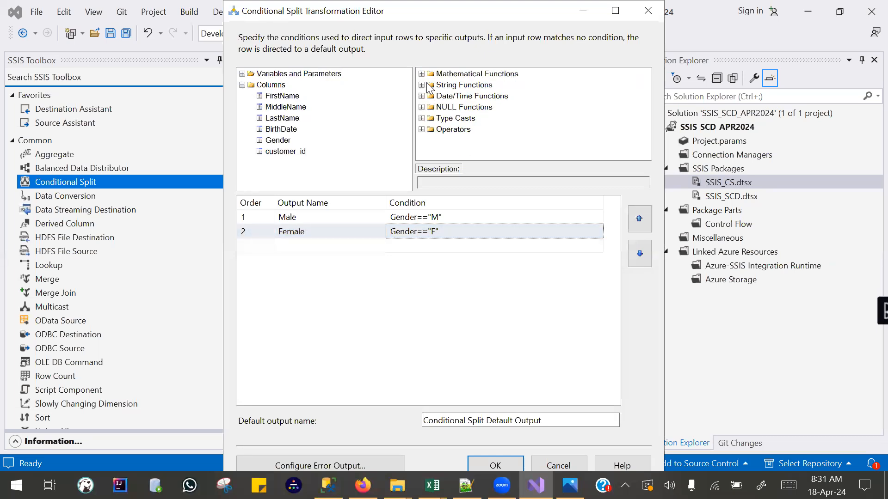
pyautogui.click(421, 74)
pyautogui.click(421, 74)
pyautogui.click(421, 85)
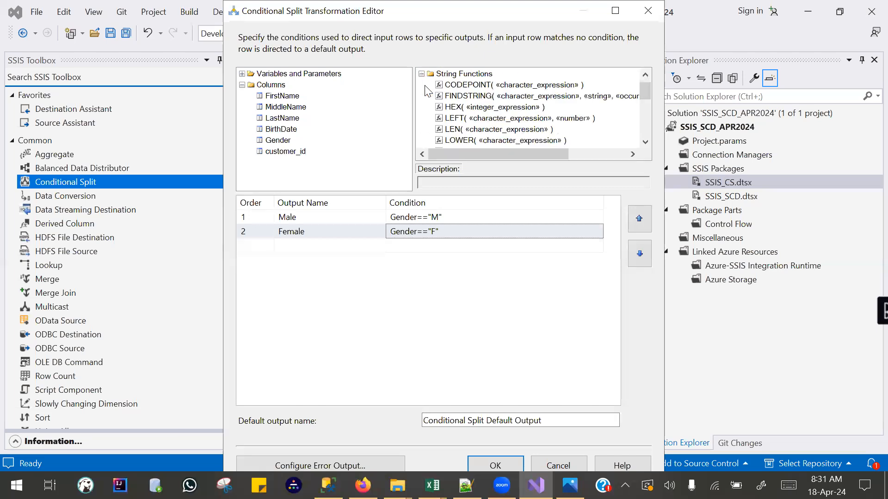
pyautogui.click(422, 74)
pyautogui.click(422, 85)
pyautogui.click(421, 74)
pyautogui.click(421, 97)
pyautogui.click(421, 74)
pyautogui.click(422, 96)
pyautogui.click(421, 74)
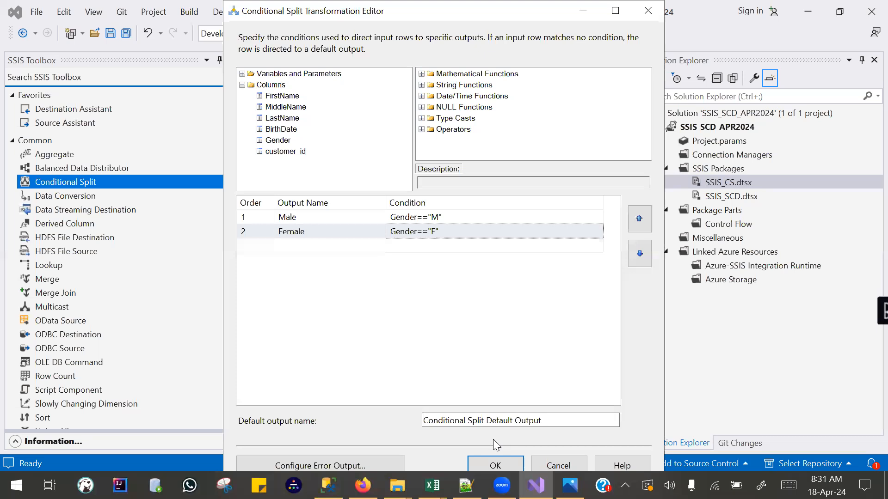
# Accept the Conditional Split's output definitions and return to the data flow canvas.
pyautogui.click(493, 462)
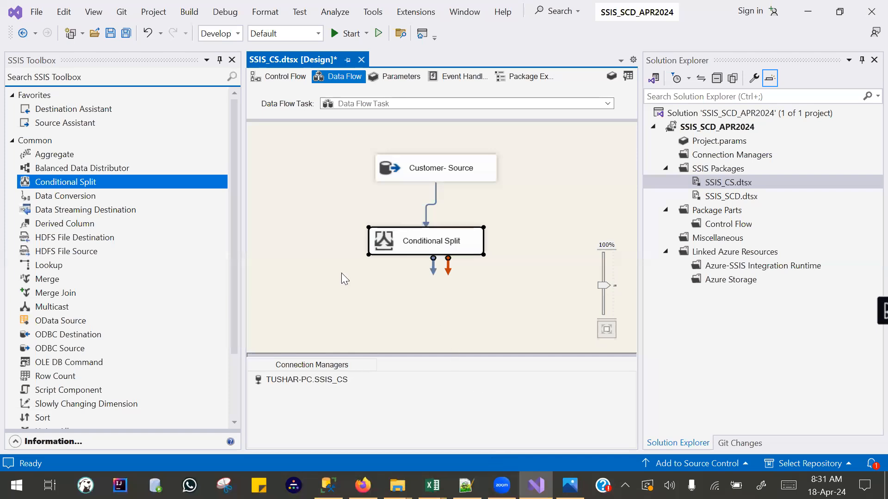
pyautogui.click(311, 283)
# Rename the Conditional Split component to "Conditional Split- Transformation" and align it beneath Customer- Source.
pyautogui.rightClick(423, 242)
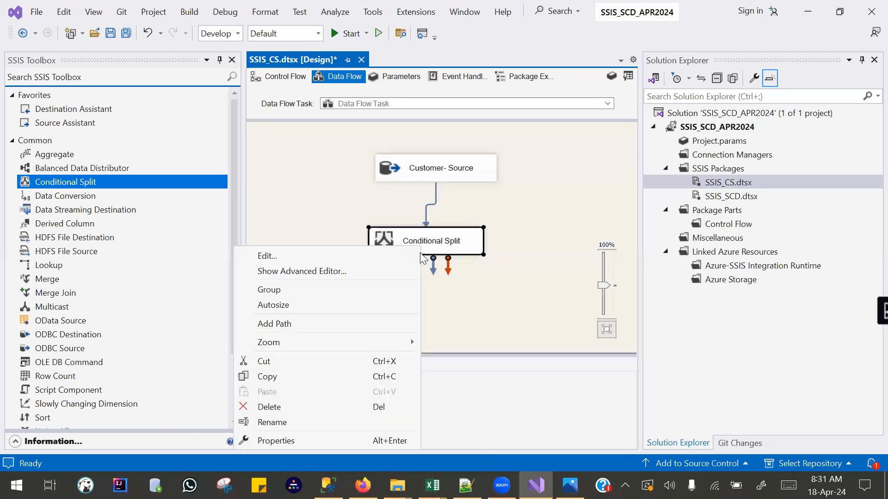
pyautogui.press('Escape')
pyautogui.click(456, 243)
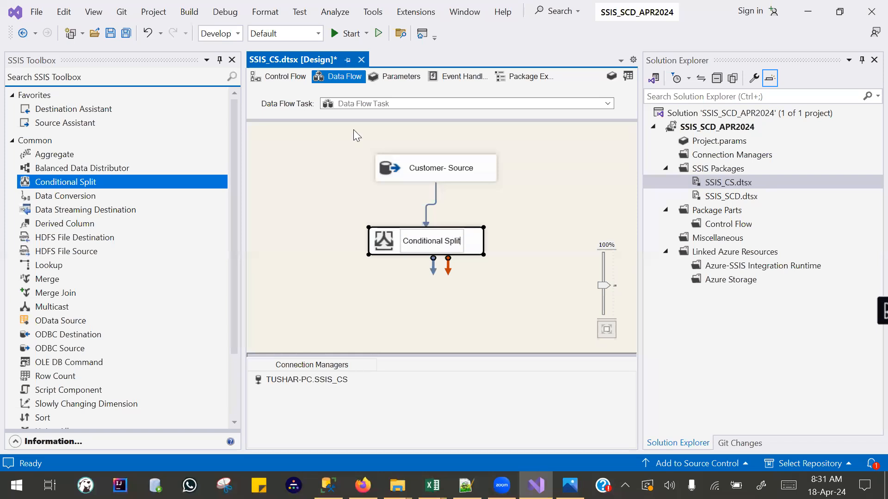
pyautogui.write('- Tr')
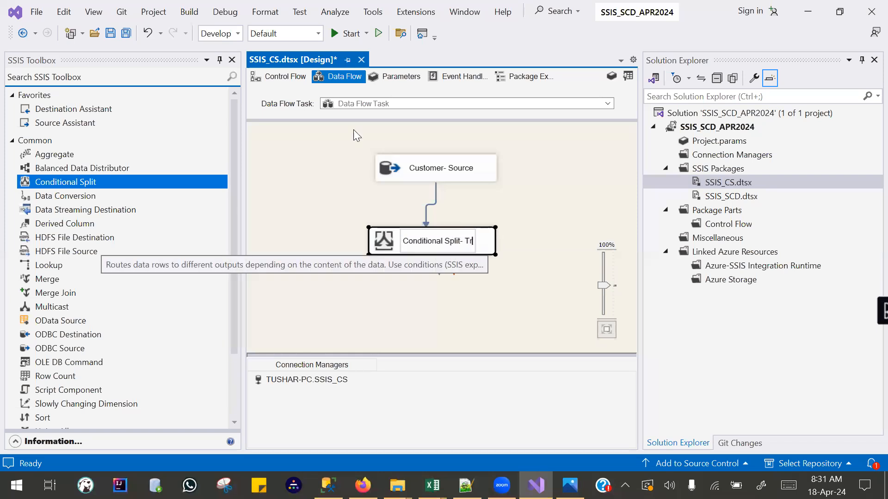
pyautogui.write('ansf')
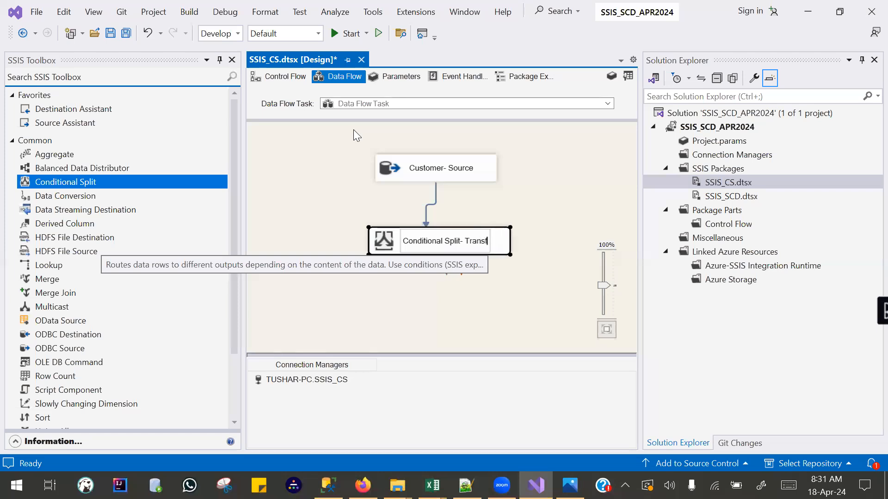
pyautogui.write('ormation')
pyautogui.press('Return')
pyautogui.moveTo(389, 250); pyautogui.dragTo(364, 246)
pyautogui.click(305, 212)
# Add a SQL Server destination with a new connection that uses the Microsoft OLE DB Provider for SQL Server.
pyautogui.moveTo(63, 112); pyautogui.dragTo(330, 282)
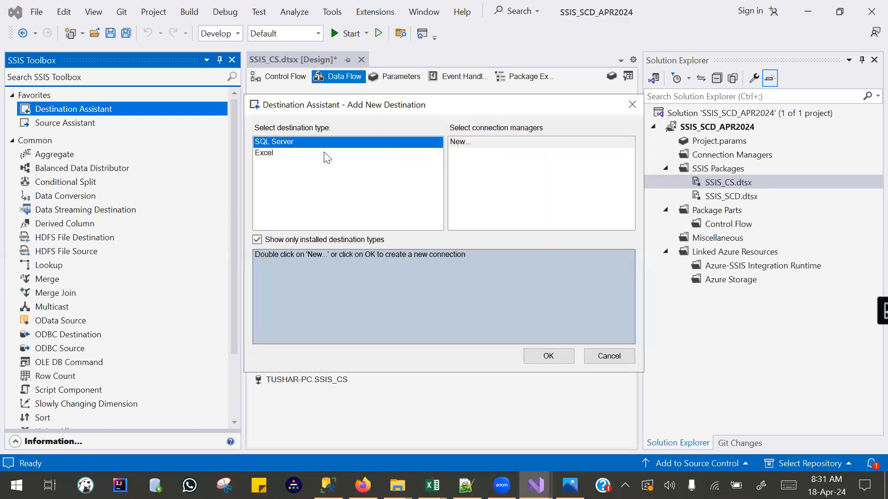
pyautogui.click(459, 143)
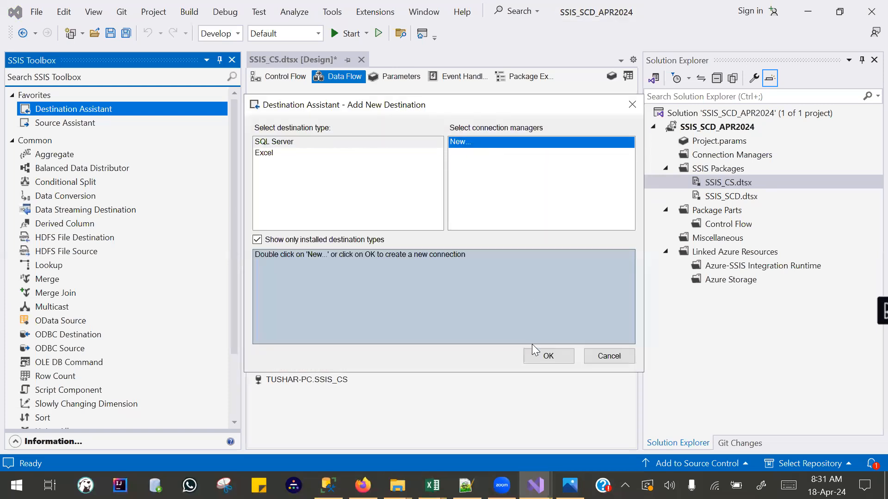
pyautogui.click(540, 356)
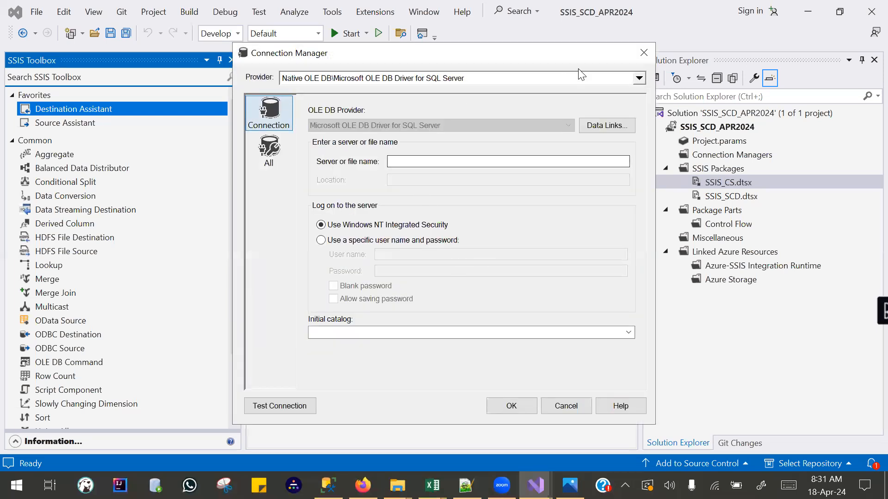
pyautogui.click(639, 79)
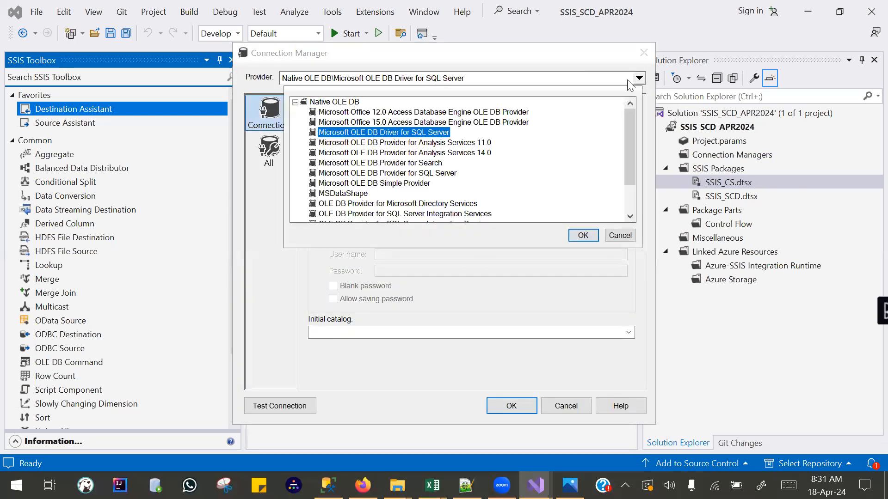
pyautogui.doubleClick(385, 174)
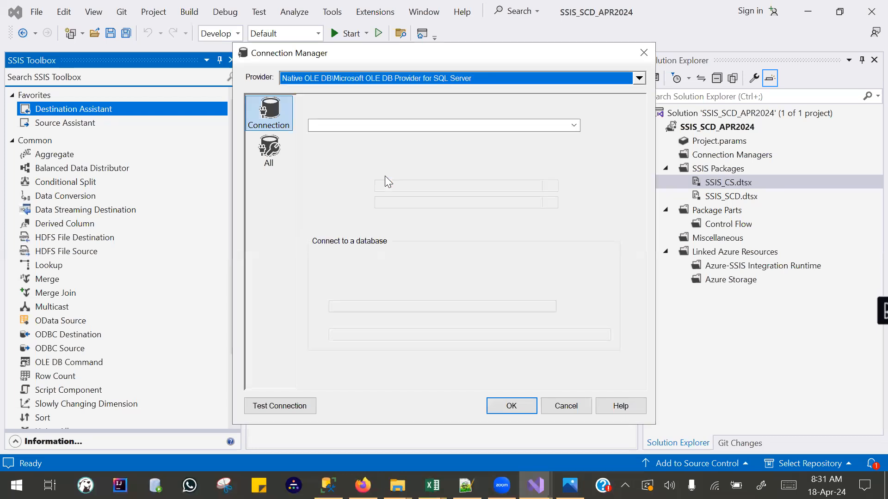
# Enter the local PC's server name for the destination connection and choose the SSIS_CS database.
pyautogui.click(337, 124)
pyautogui.write('TUSHAR-PC')
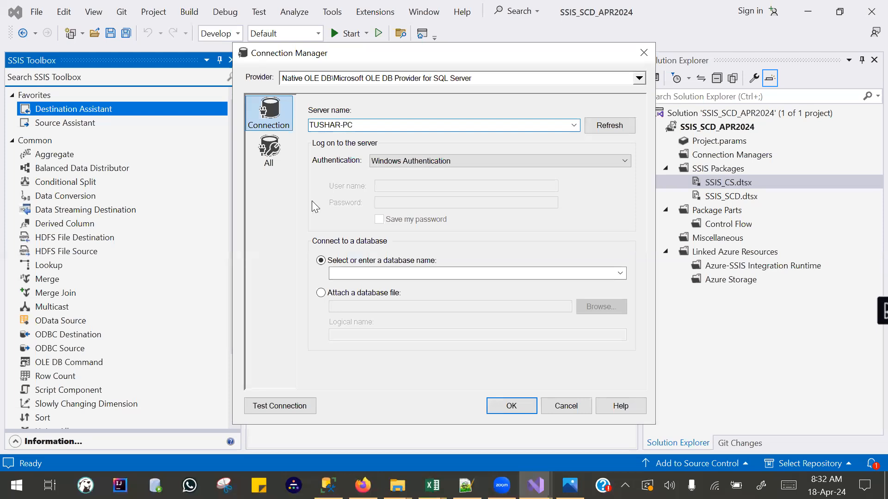
pyautogui.click(620, 272)
pyautogui.click(490, 434)
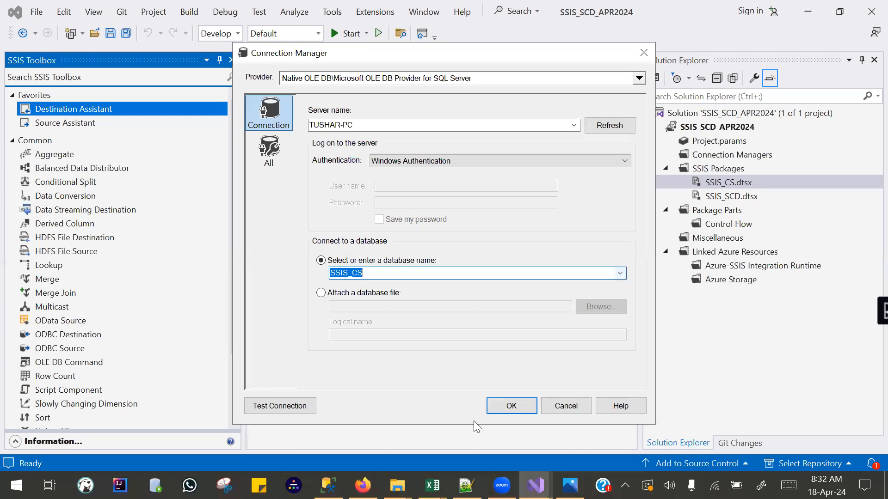
# Test the destination's SSIS_CS connection and accept the new connection manager.
pyautogui.click(294, 408)
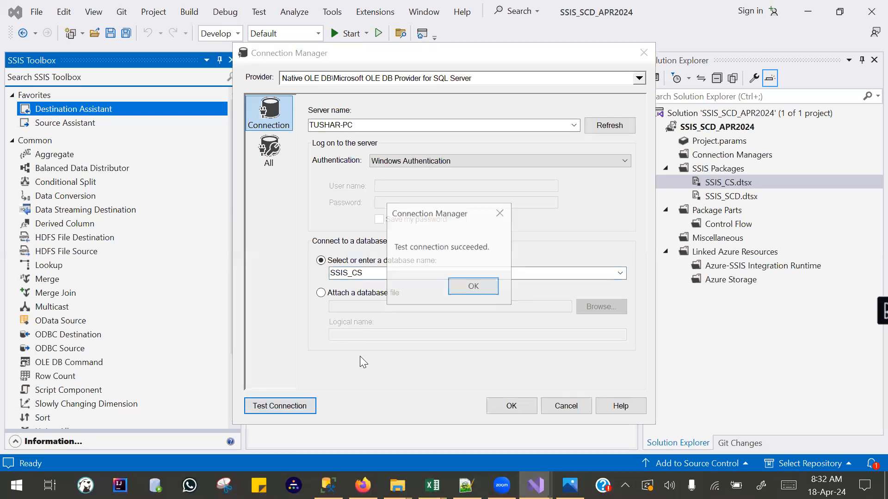
pyautogui.click(474, 287)
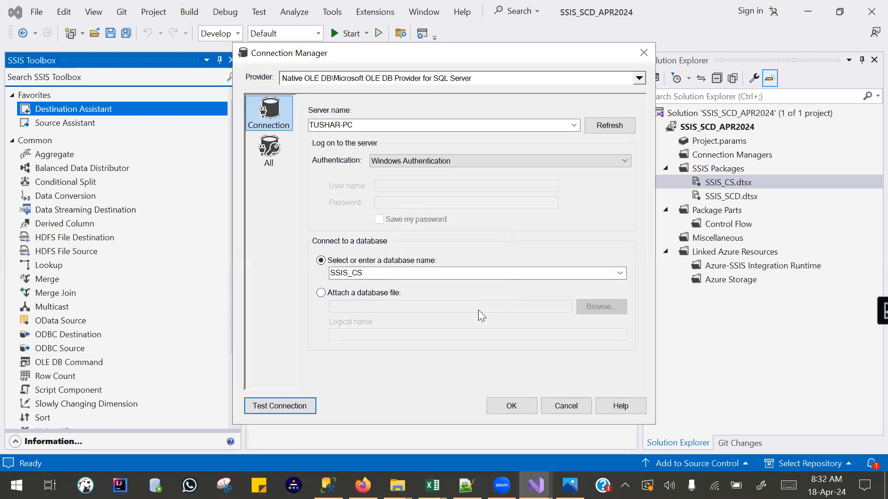
pyautogui.click(505, 407)
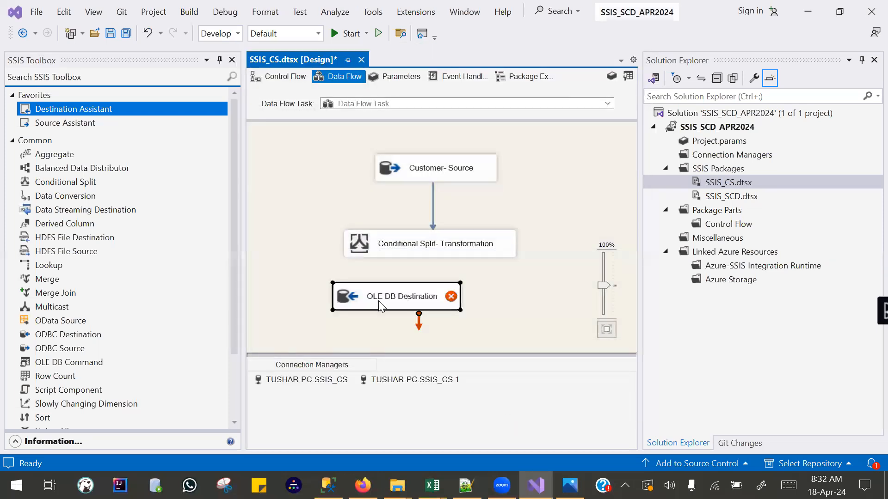
# Rename the OLE DB Destination as "Customer 1 -Target".
pyautogui.rightClick(401, 306)
pyautogui.click(304, 444)
pyautogui.write('Custo')
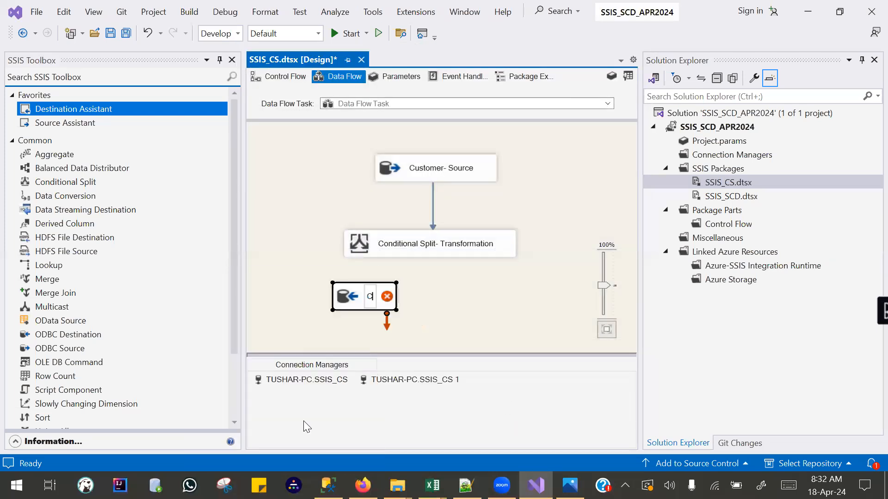
pyautogui.write('mer 1')
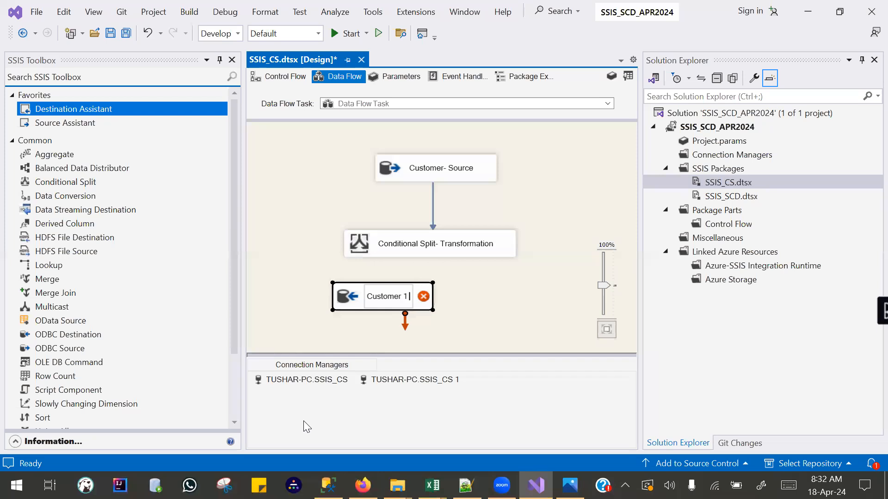
pyautogui.write(' -Target')
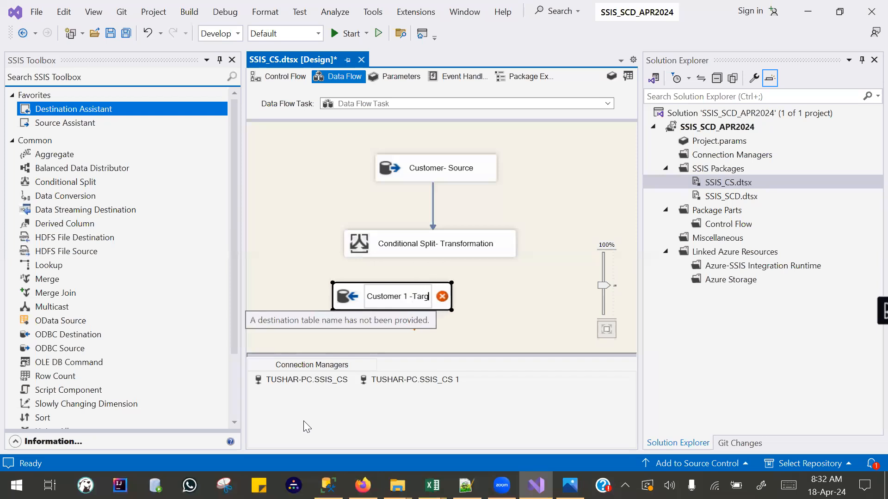
pyautogui.press('Return')
pyautogui.click(495, 289)
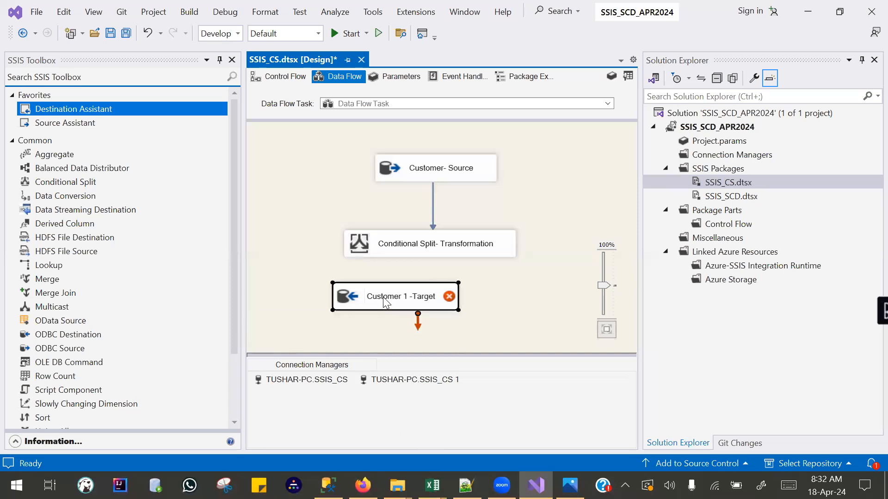
# Duplicate the Customer 1 -Target destination and place the two destinations side by side beneath the Conditional Split.
pyautogui.moveTo(385, 303)
pyautogui.hotkey('ctrl', 'v')
pyautogui.moveTo(426, 307); pyautogui.dragTo(527, 289)
pyautogui.moveTo(394, 305); pyautogui.dragTo(331, 308)
pyautogui.moveTo(485, 295); pyautogui.dragTo(471, 303)
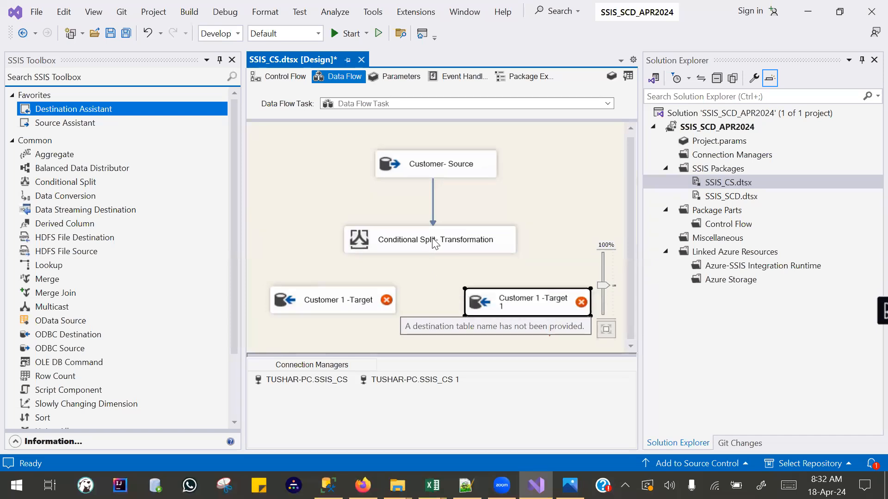
pyautogui.rightClick(516, 304)
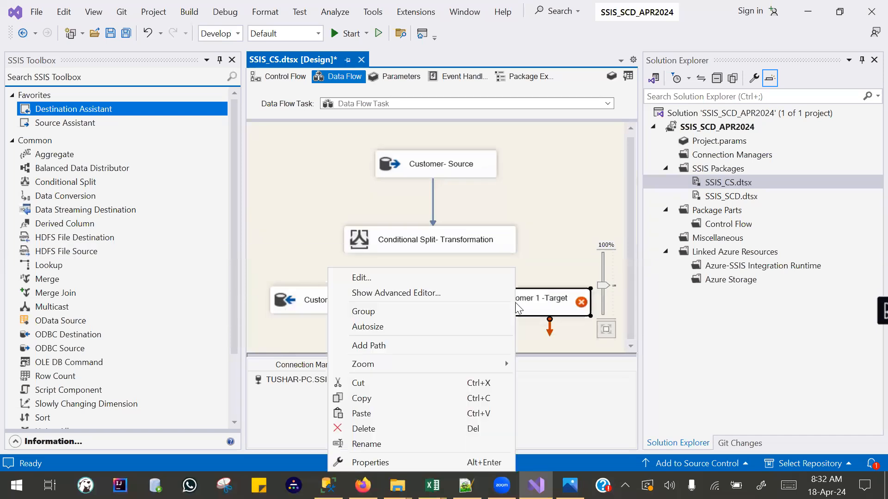
pyautogui.click(423, 443)
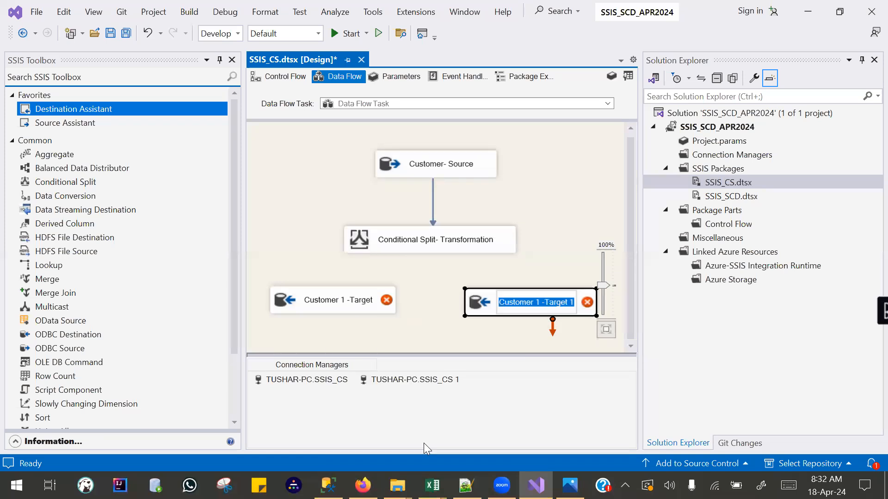
pyautogui.click(569, 303)
pyautogui.press('BackSpace')
pyautogui.press('BackSpace')
pyautogui.press('Return')
pyautogui.click(537, 321)
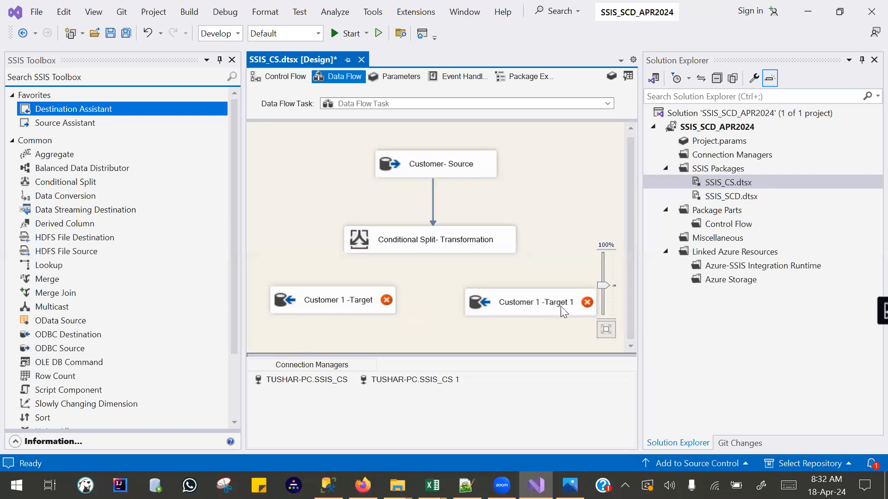
# Rename the duplicated destination as "Customer 2 -Target".
pyautogui.rightClick(538, 309)
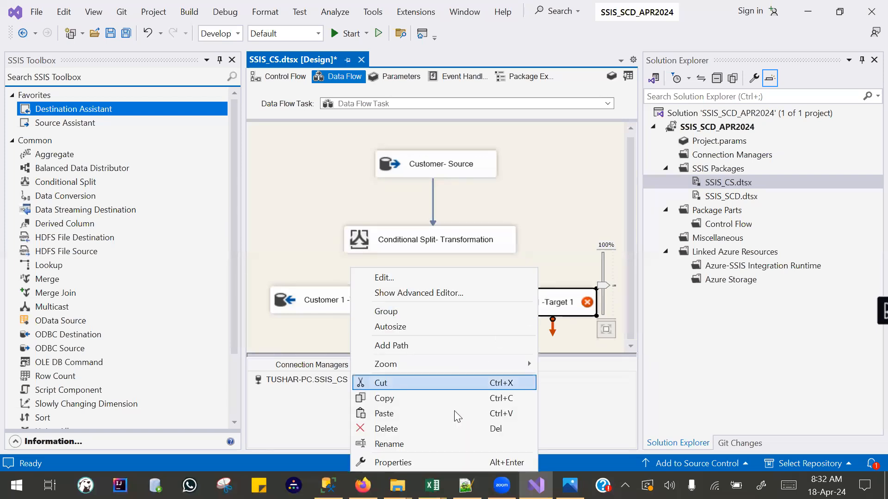
pyautogui.click(437, 445)
pyautogui.click(538, 301)
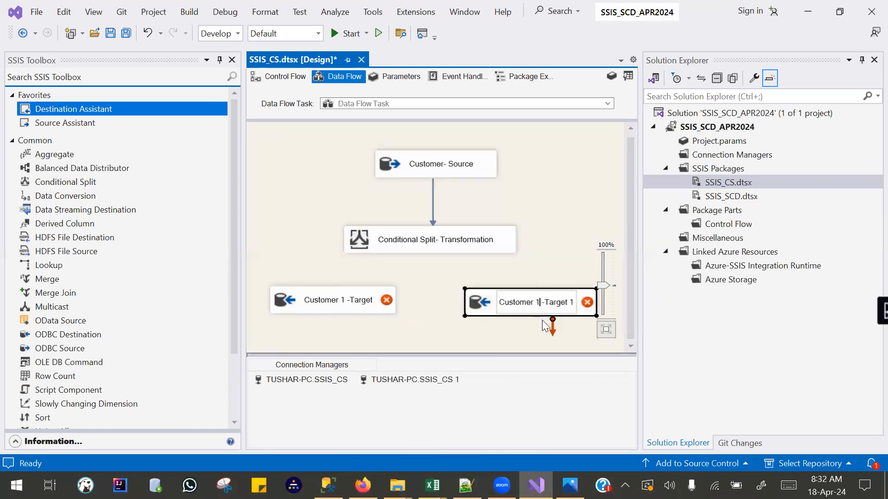
pyautogui.press('BackSpace')
pyautogui.write('2')
pyautogui.press('BackSpace')
pyautogui.press('BackSpace')
pyautogui.click(473, 333)
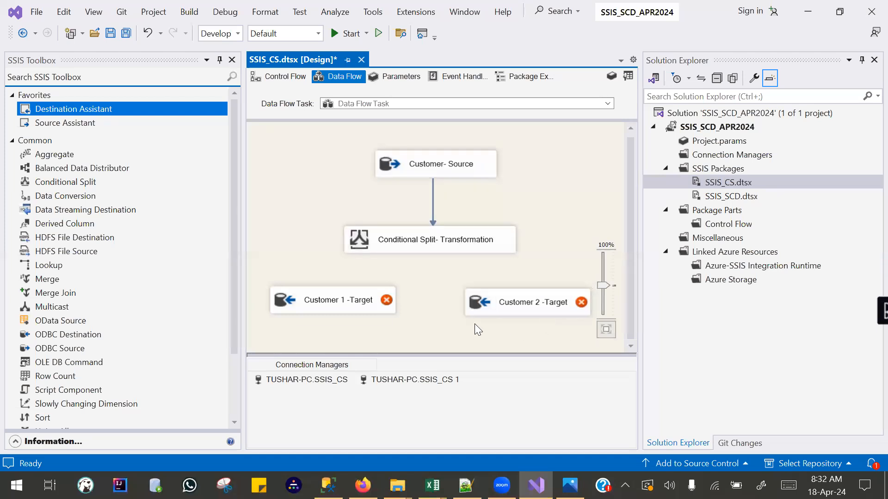
# Connect the Conditional Split's Male output to the Customer 1 -Target destination.
pyautogui.click(431, 238)
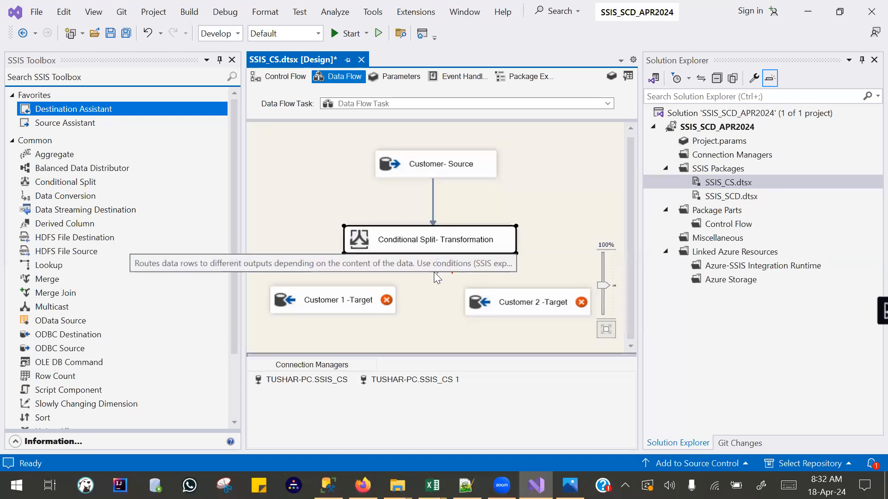
pyautogui.moveTo(426, 280); pyautogui.dragTo(337, 306)
pyautogui.click(387, 241)
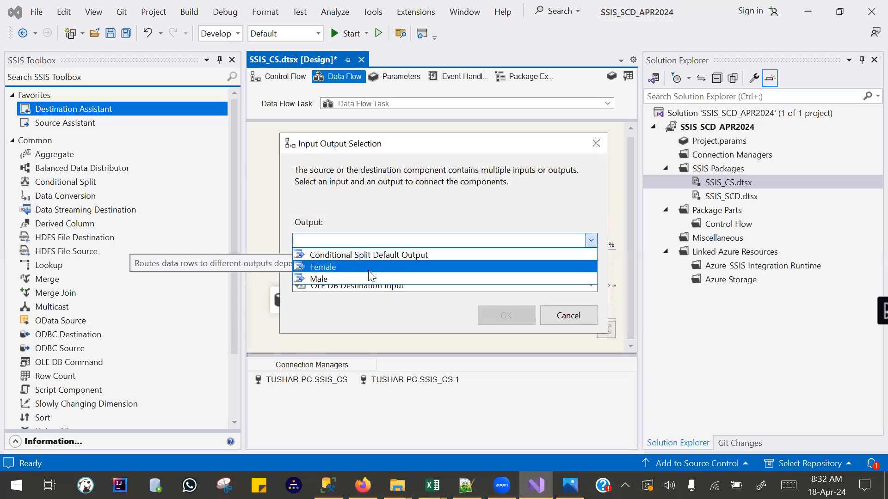
pyautogui.click(351, 276)
pyautogui.click(506, 316)
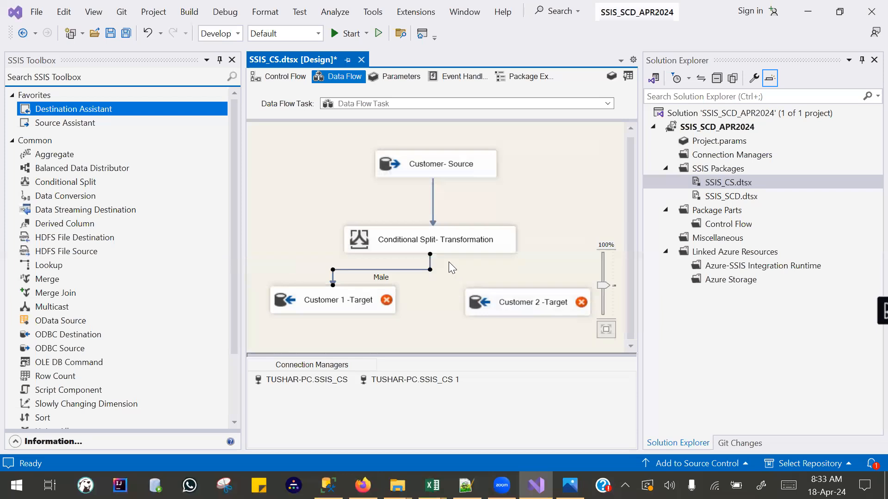
# Connect the Conditional Split's Female output to the Customer 2 -Target destination.
pyautogui.moveTo(451, 272); pyautogui.dragTo(532, 308)
pyautogui.click(434, 241)
pyautogui.click(417, 267)
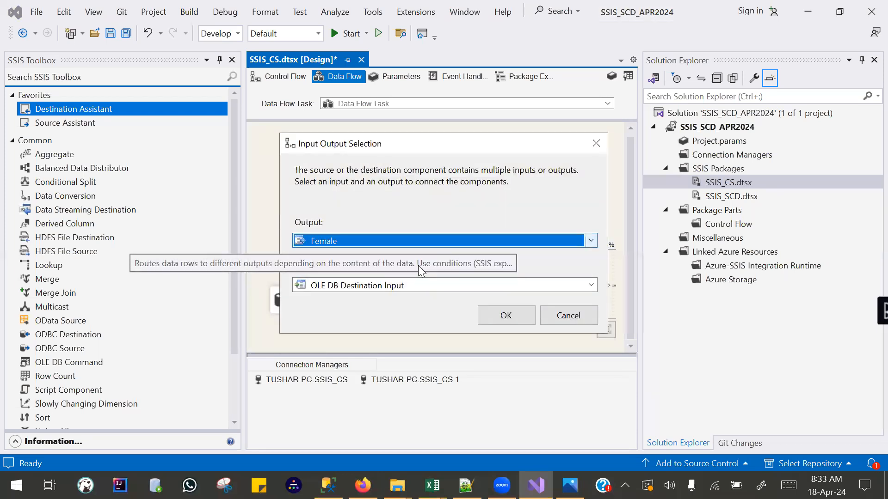
pyautogui.click(489, 243)
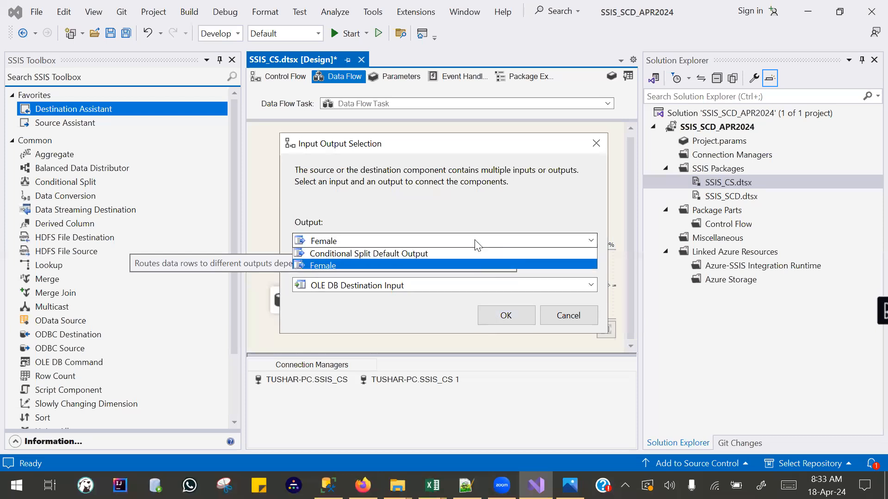
pyautogui.click(504, 318)
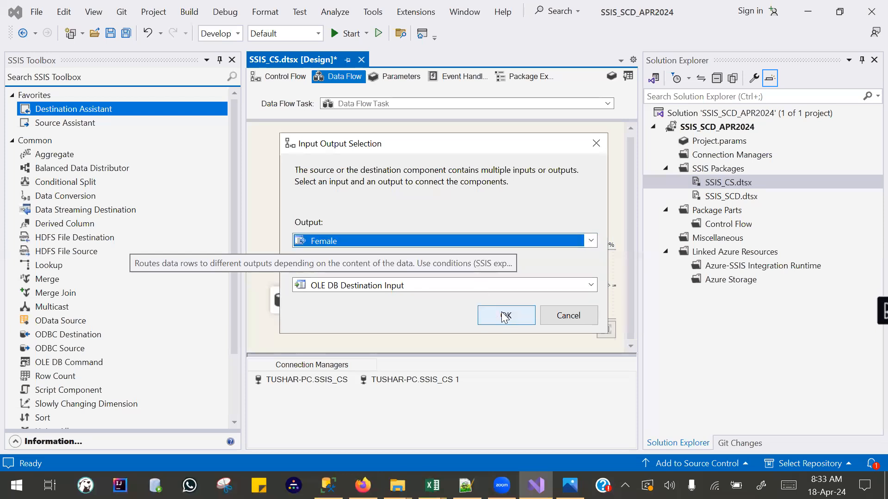
pyautogui.click(503, 317)
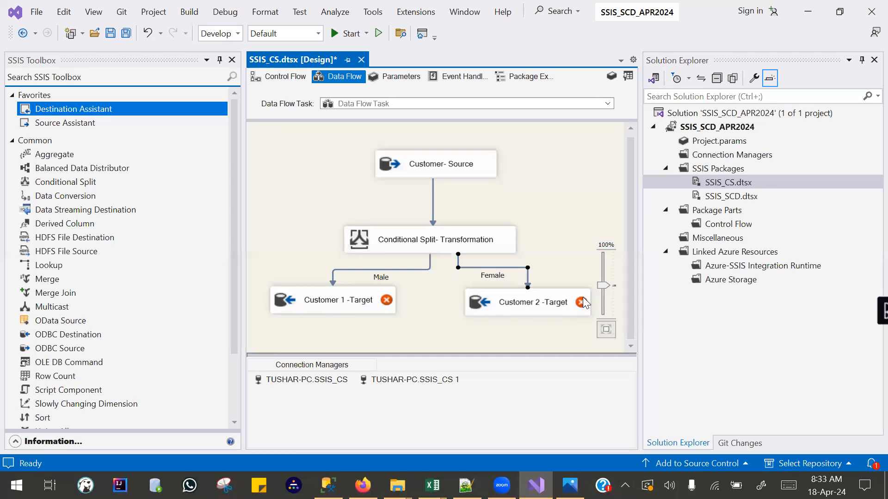
# Set the Customer 1 -Target destination table to [dbo].[Customer1] and review its column mappings.
pyautogui.click(322, 300)
pyautogui.doubleClick(322, 301)
pyautogui.click(359, 244)
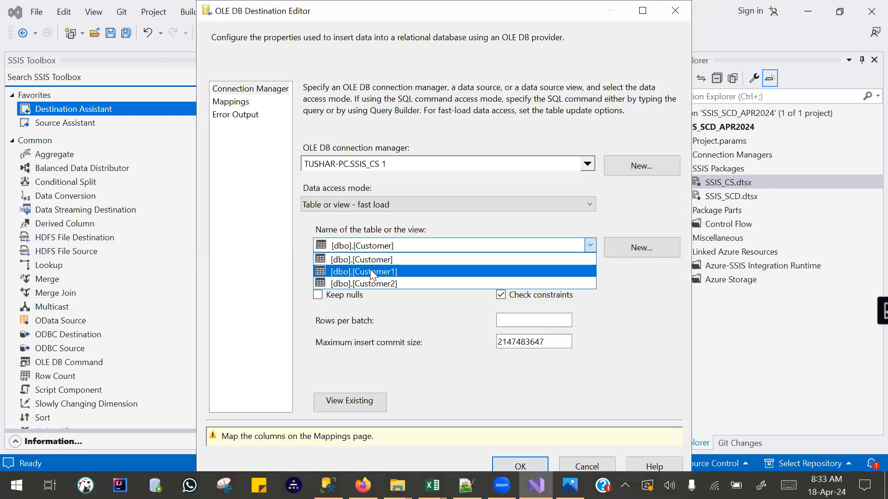
pyautogui.click(372, 273)
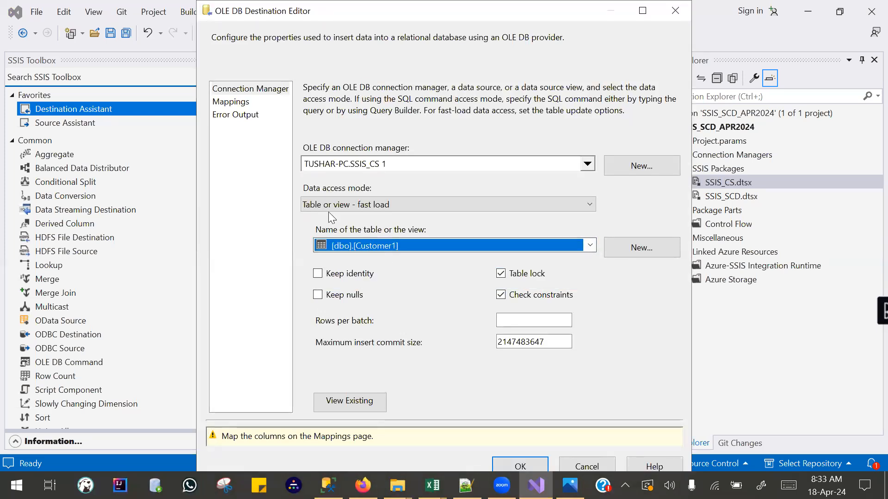
pyautogui.click(230, 102)
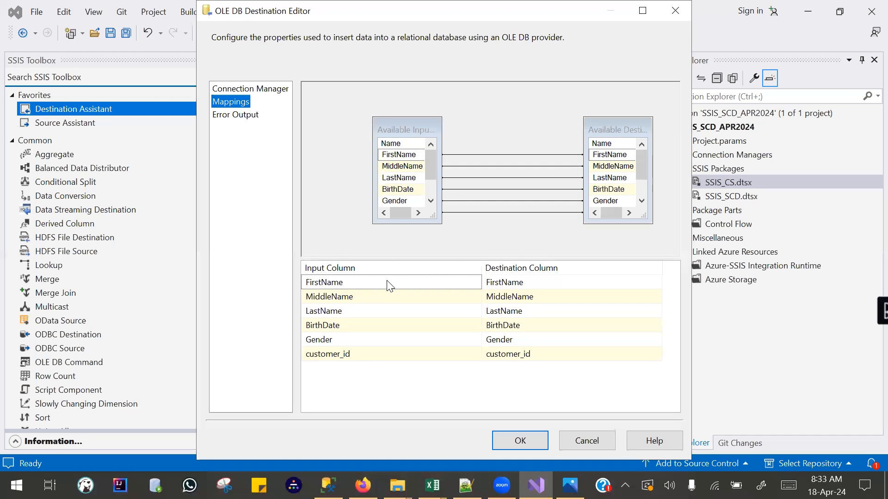
pyautogui.moveTo(387, 281)
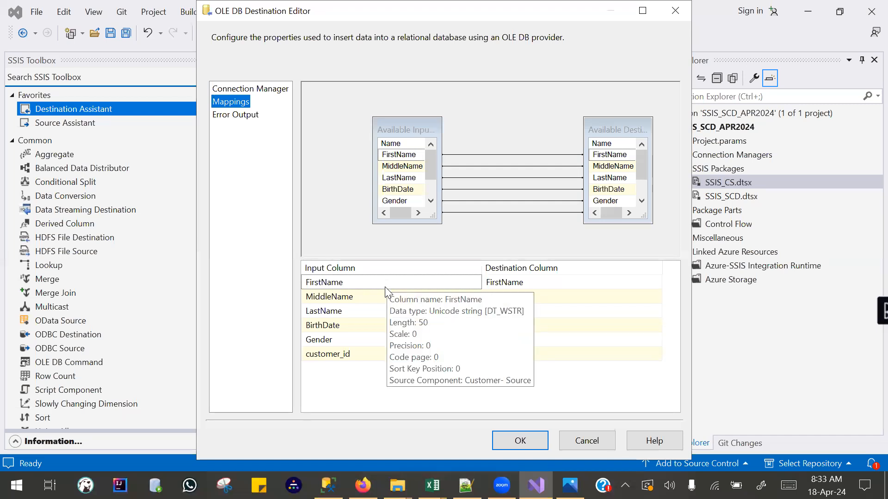
pyautogui.click(342, 284)
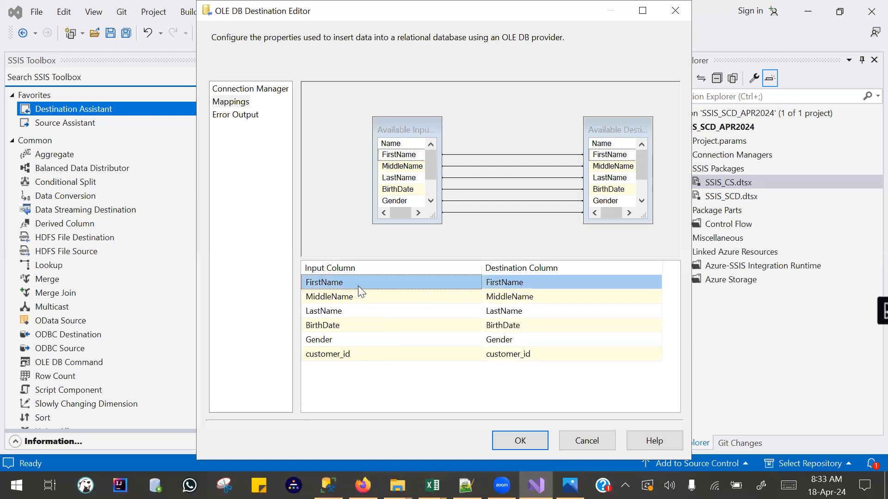
pyautogui.click(517, 278)
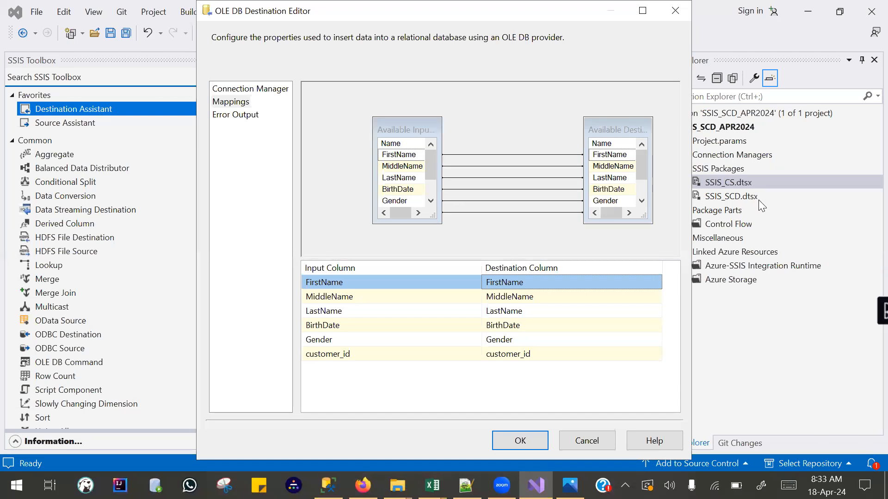
# Swap the mappings so LastName feeds the MiddleName destination column and MiddleName feeds the LastName column.
pyautogui.click(344, 298)
pyautogui.click(344, 298)
pyautogui.click(338, 313)
pyautogui.click(342, 310)
pyautogui.click(342, 309)
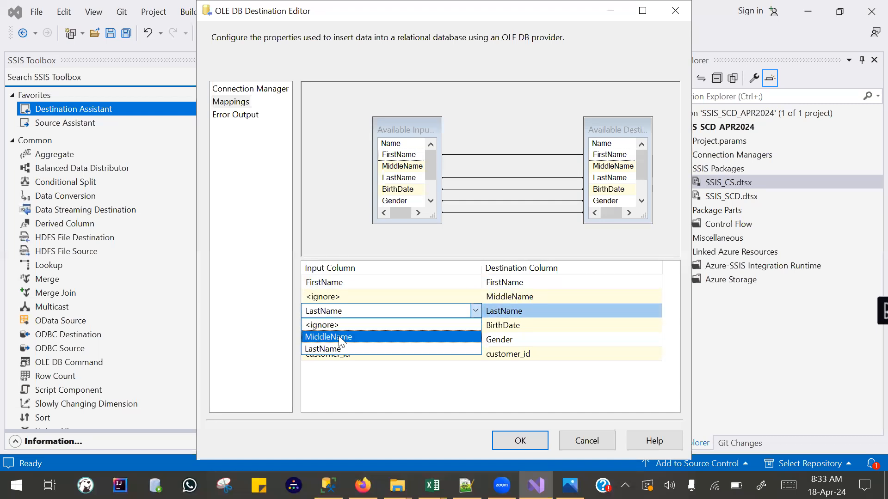
pyautogui.click(341, 338)
pyautogui.click(345, 298)
pyautogui.click(344, 298)
pyautogui.click(338, 321)
pyautogui.click(366, 397)
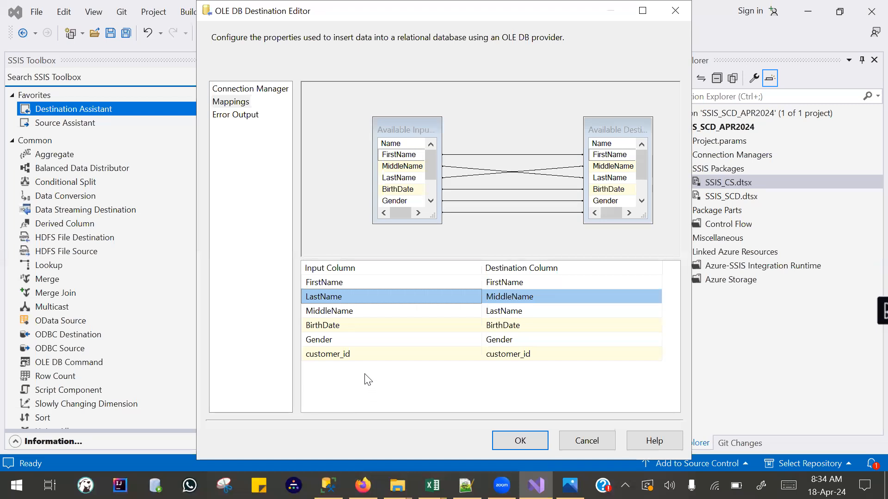
# Map LastName and MiddleName back to their matching destination columns and accept the Customer 1 -Target settings.
pyautogui.moveTo(347, 361)
pyautogui.click(339, 297)
pyautogui.click(334, 310)
pyautogui.click(336, 311)
pyautogui.click(337, 348)
pyautogui.click(341, 296)
pyautogui.click(340, 297)
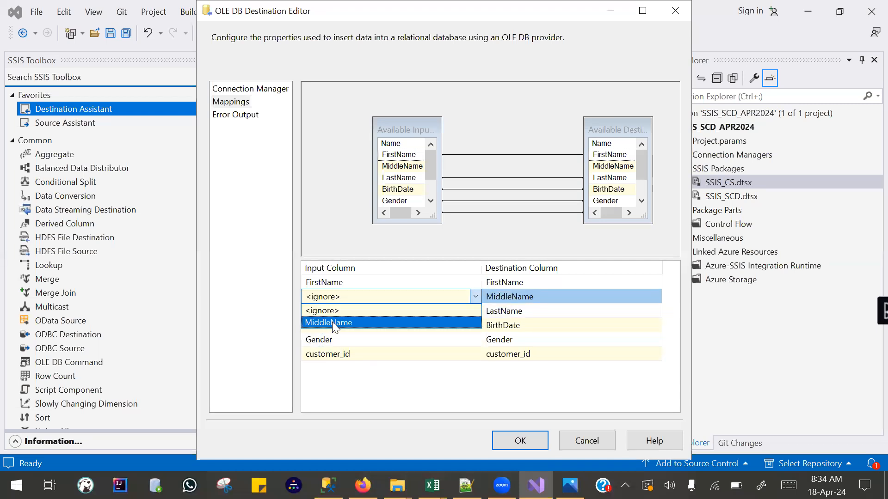
pyautogui.click(332, 322)
pyautogui.click(517, 437)
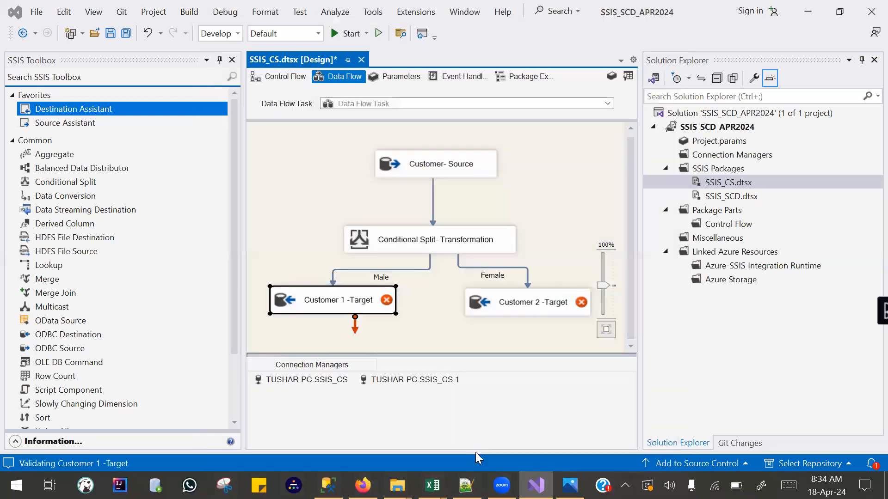
# Set the Customer 2 -Target destination table to [dbo].[Customer2], load its column mappings and accept the settings.
pyautogui.click(498, 305)
pyautogui.doubleClick(499, 305)
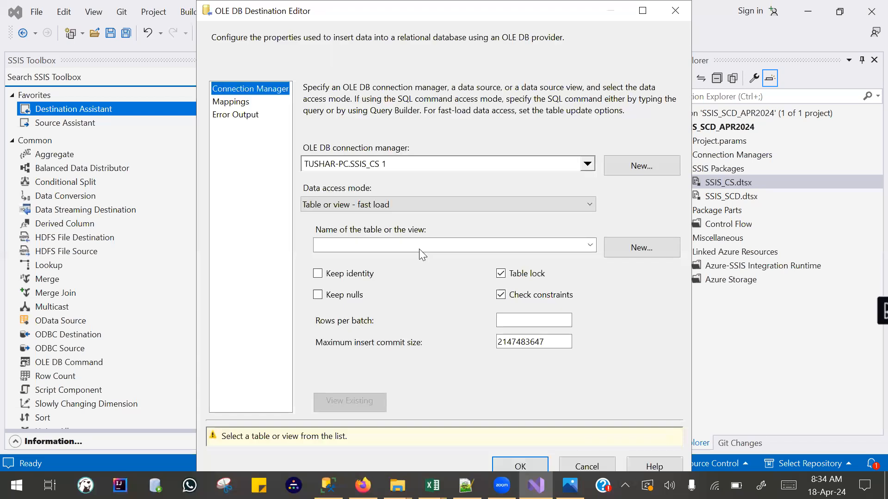
pyautogui.click(406, 245)
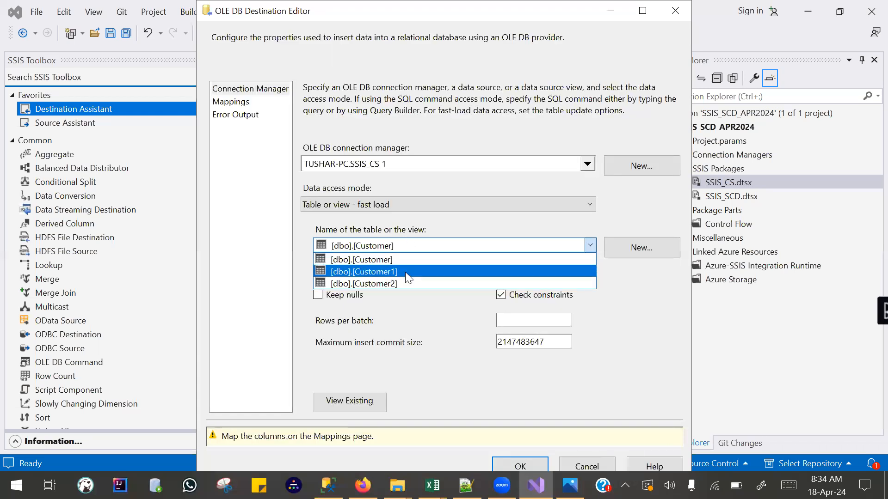
pyautogui.click(403, 280)
pyautogui.click(231, 102)
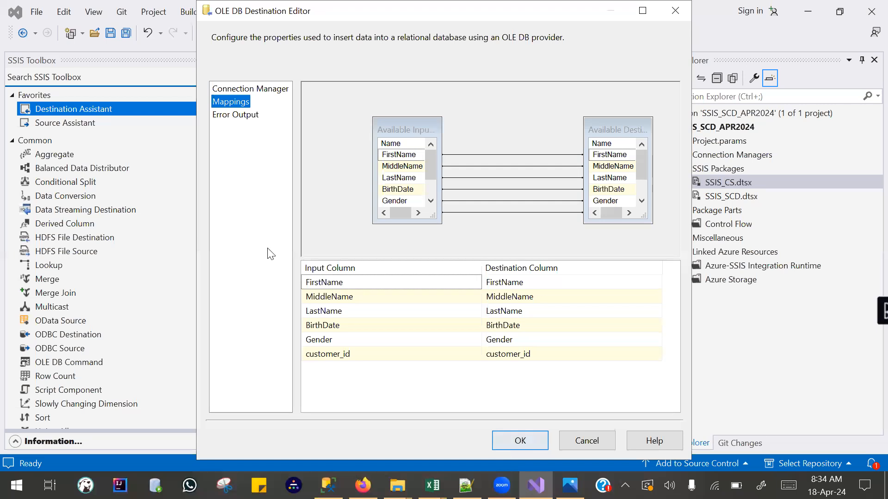
pyautogui.click(512, 442)
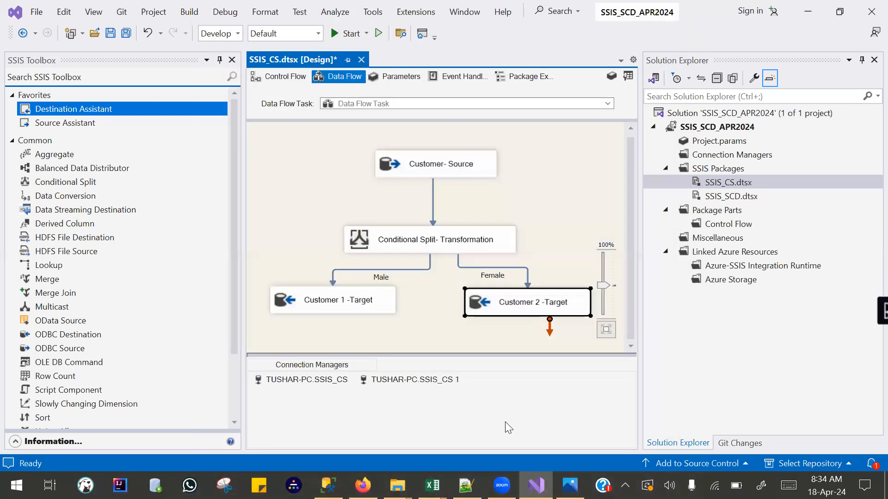
pyautogui.click(418, 328)
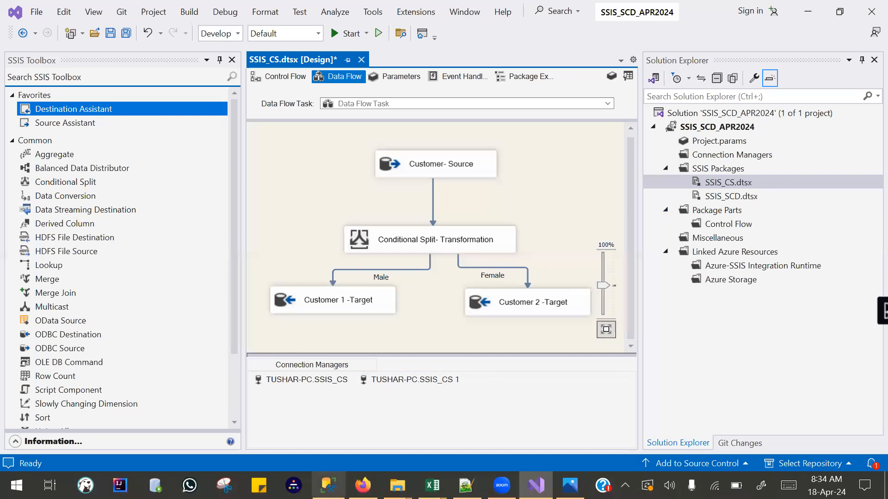
# Switch to SQL Server Management Studio and run the Select queries on the target tables Customer1 and Customer2.
pyautogui.click(327, 486)
pyautogui.scroll(-7, 328, 234)
pyautogui.scroll(2, 328, 234)
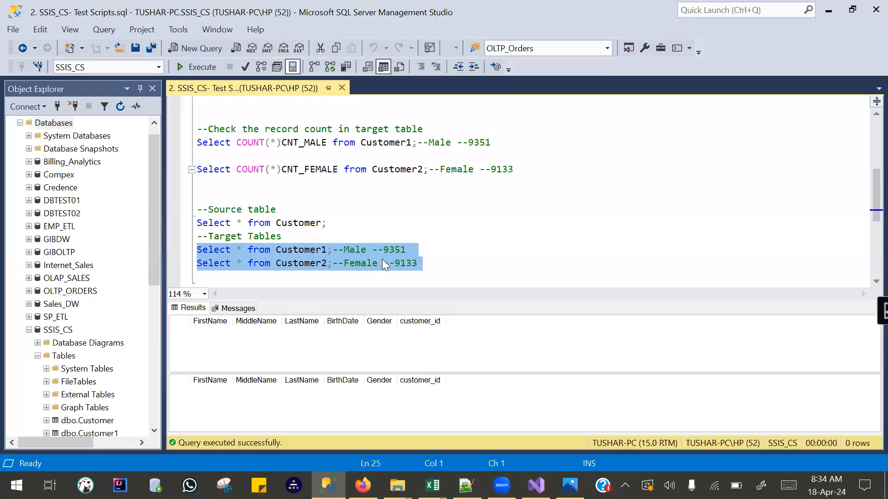
pyautogui.moveTo(431, 266); pyautogui.dragTo(160, 244)
pyautogui.press('F5')
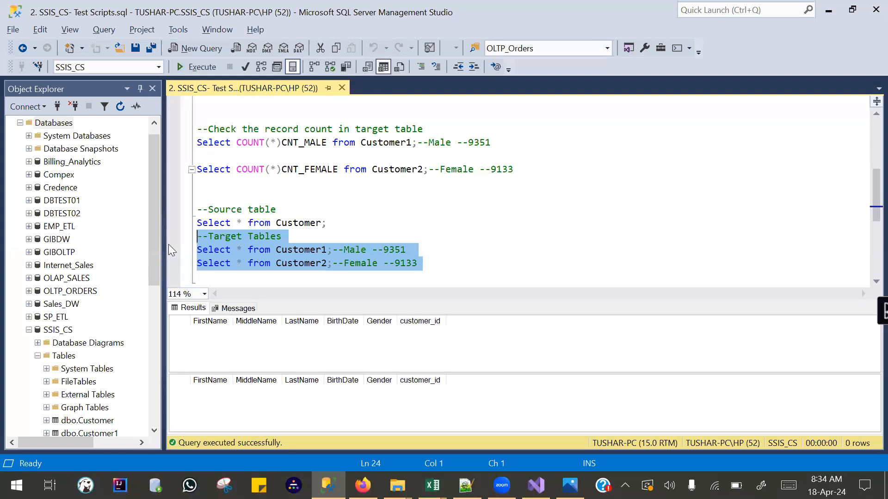
# Switch to Visual Studio, execute the SSIS_CS.dtsx package and check the Customer 1 -Target and Customer 2 -Target components.
pyautogui.hotkey('alt', 'Tab')
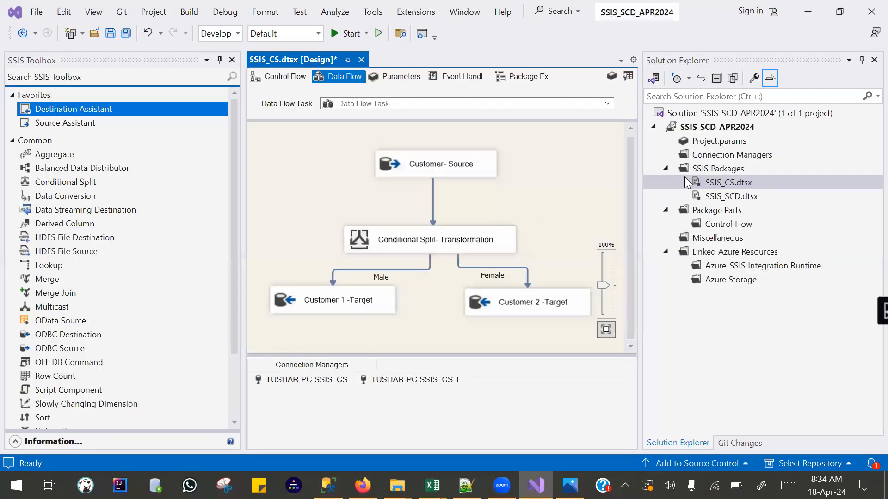
pyautogui.rightClick(718, 184)
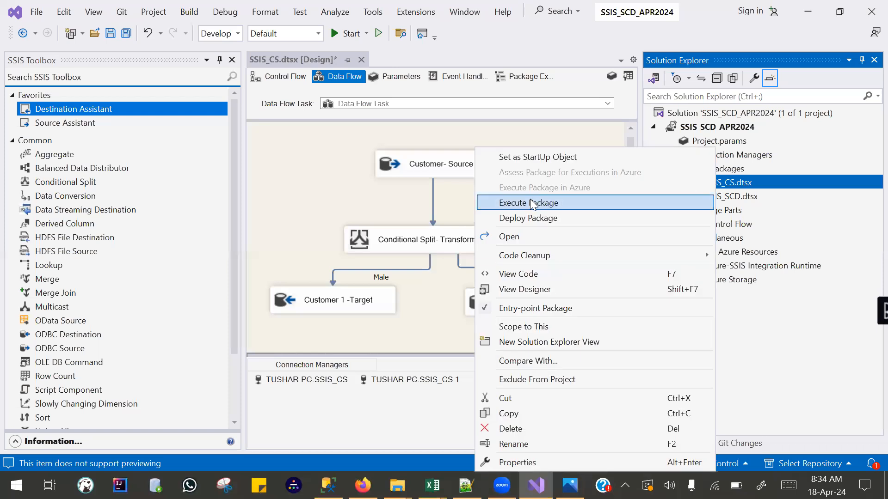
pyautogui.click(519, 203)
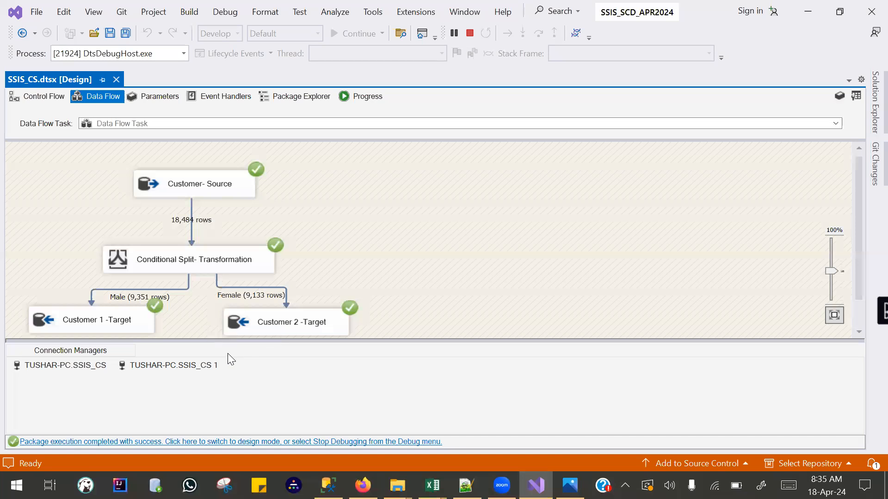
pyautogui.click(99, 326)
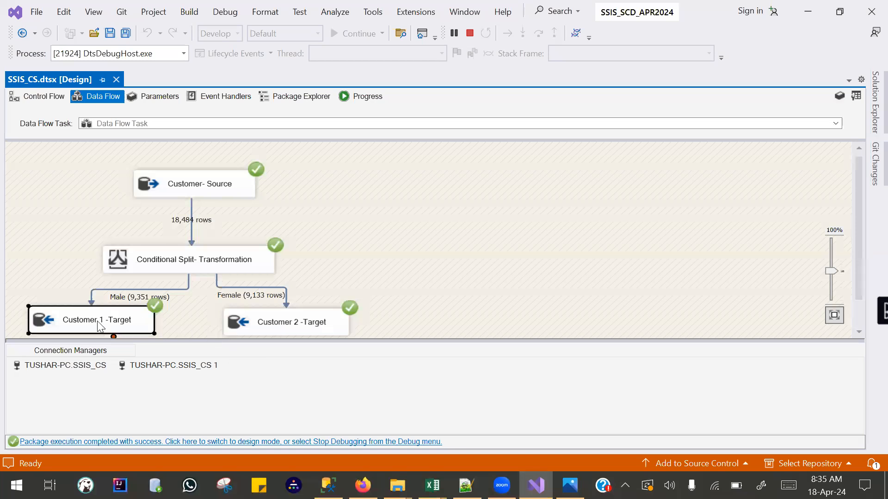
pyautogui.click(248, 328)
# Switch to SQL Server Management Studio and run the record count queries on target tables Customer1 and Customer2.
pyautogui.hotkey('alt', 'Tab')
pyautogui.click(464, 252)
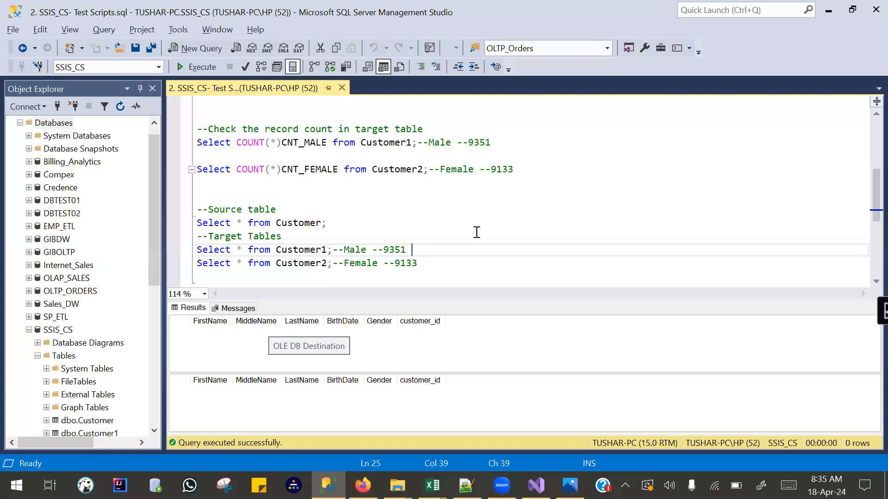
pyautogui.click(536, 485)
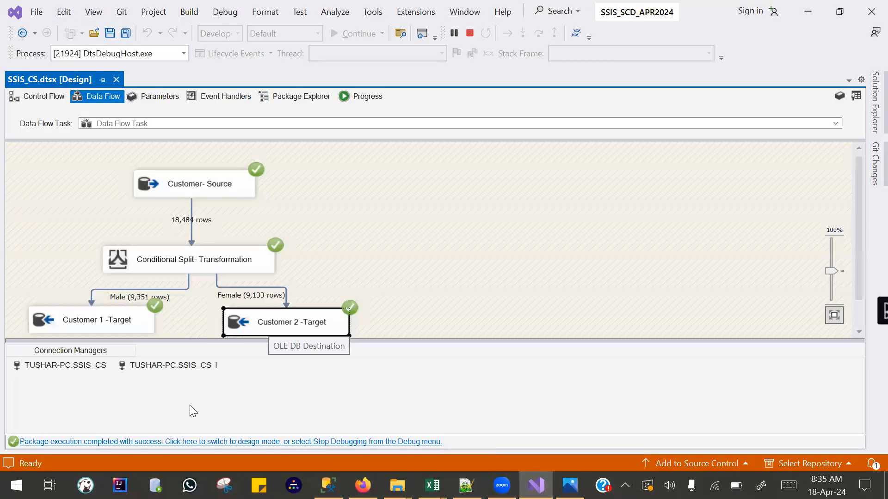
pyautogui.hotkey('alt', 'Tab')
pyautogui.moveTo(532, 172); pyautogui.dragTo(187, 142)
pyautogui.press('F5')
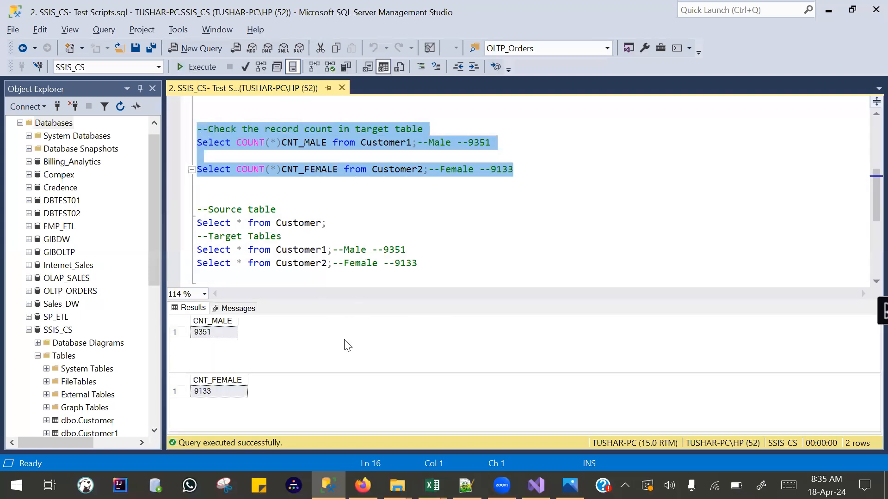
pyautogui.click(343, 358)
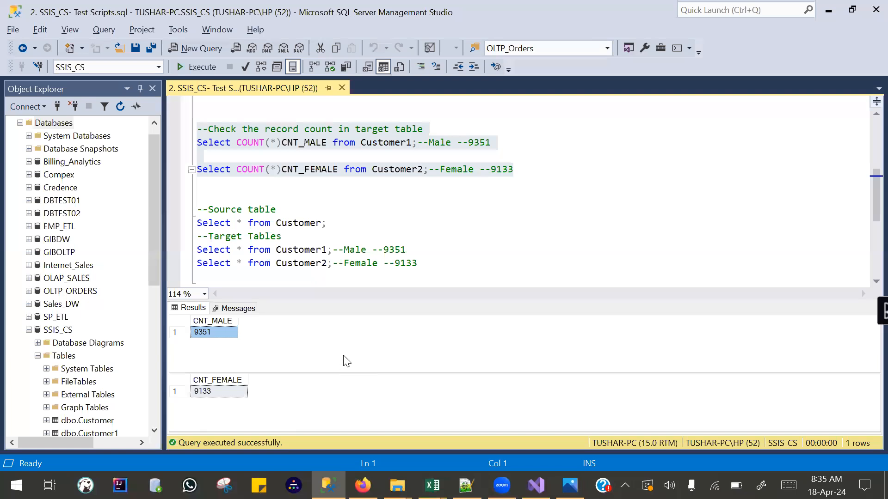
pyautogui.moveTo(338, 373); pyautogui.dragTo(343, 356)
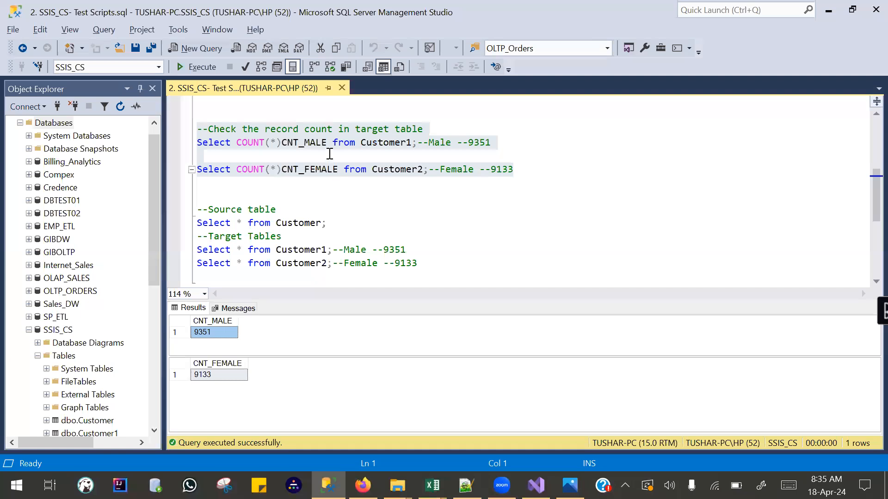
pyautogui.click(241, 178)
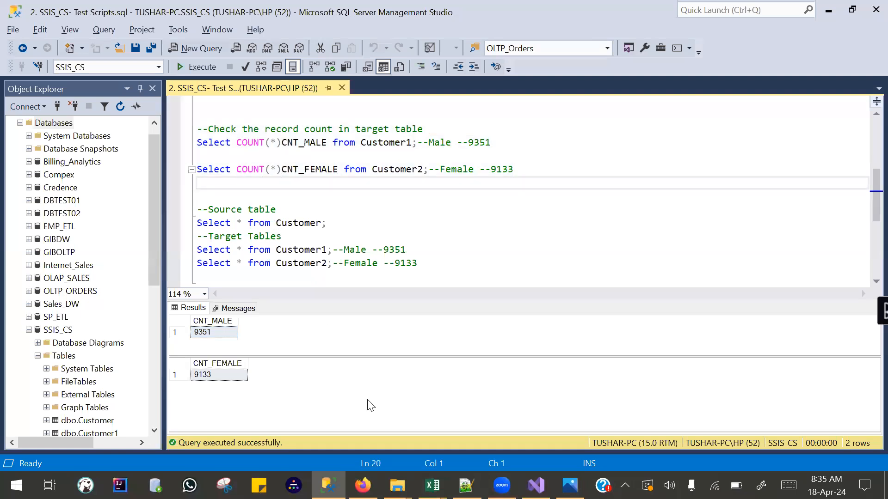
# Return to Visual Studio, stop debugging, and review the connection manager and source table of Customer- Source.
pyautogui.click(536, 485)
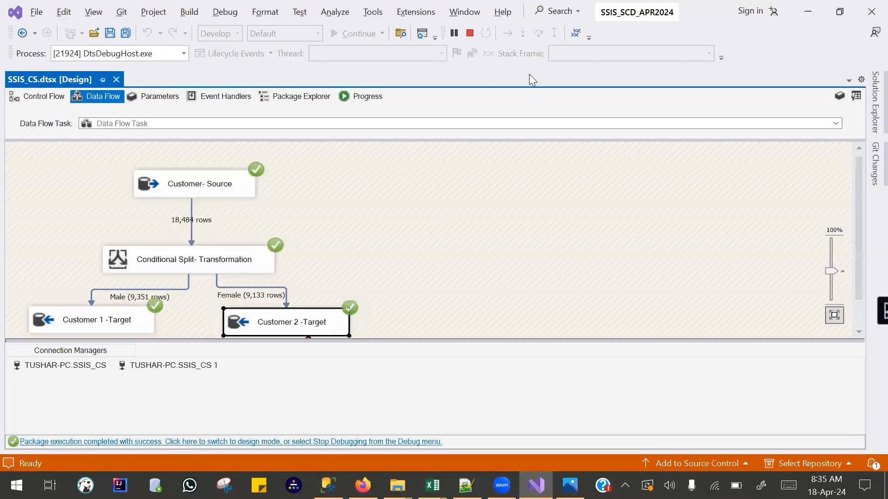
pyautogui.click(470, 33)
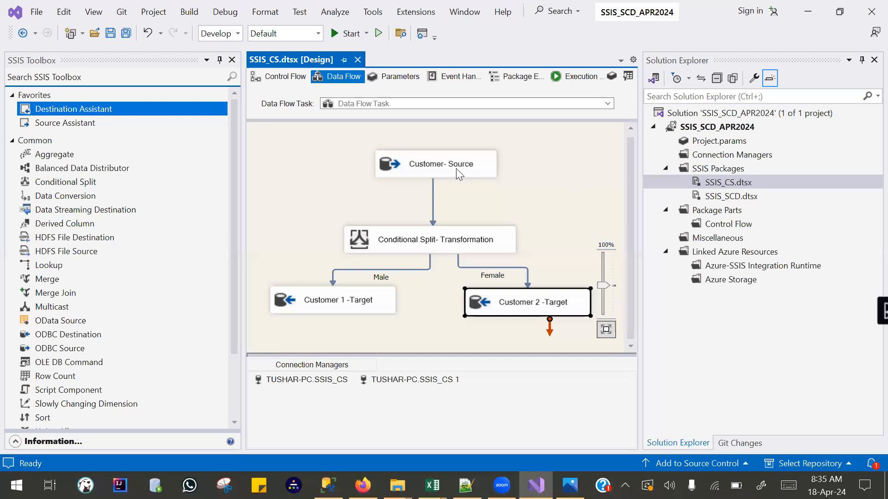
pyautogui.click(423, 169)
pyautogui.doubleClick(422, 169)
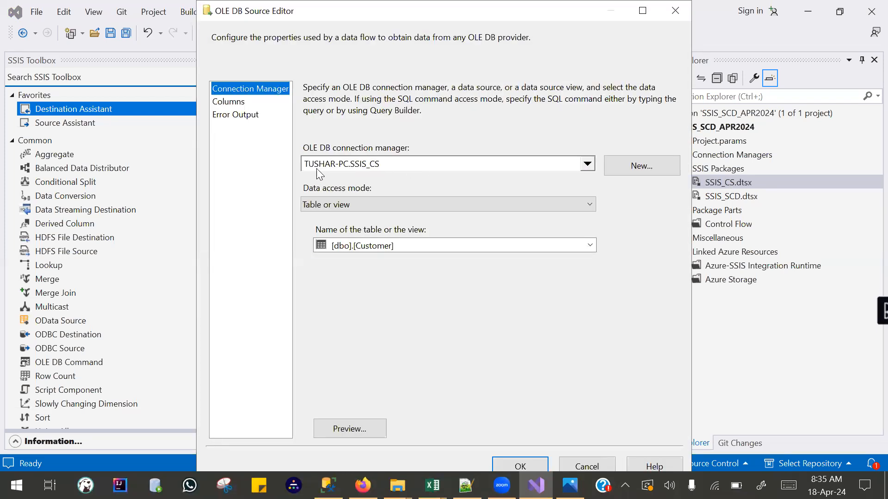
pyautogui.click(494, 409)
pyautogui.moveTo(348, 161)
pyautogui.mouseDown()
pyautogui.moveTo(330, 177)
pyautogui.moveTo(299, 170)
pyautogui.moveTo(324, 150)
pyautogui.moveTo(347, 153)
pyautogui.moveTo(352, 175)
pyautogui.moveTo(395, 158)
pyautogui.moveTo(356, 153)
pyautogui.mouseUp()
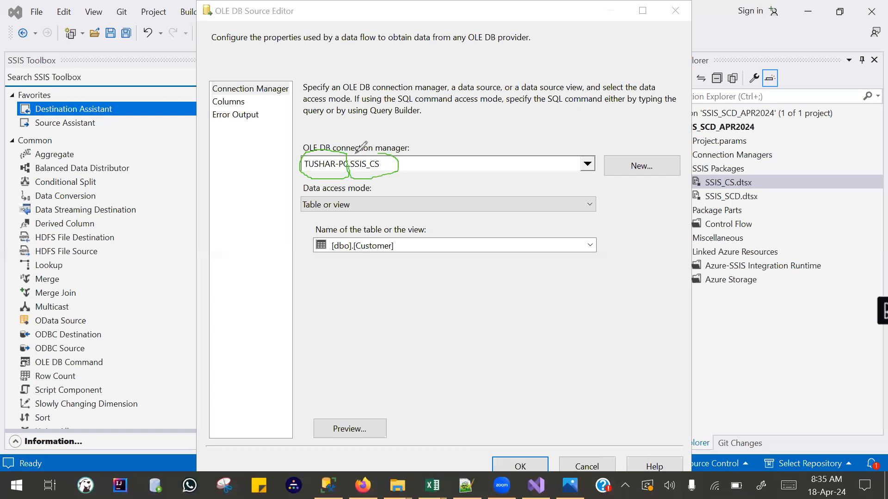
pyautogui.moveTo(350, 216)
pyautogui.mouseDown()
pyautogui.moveTo(307, 249)
pyautogui.moveTo(395, 234)
pyautogui.moveTo(347, 212)
pyautogui.mouseUp()
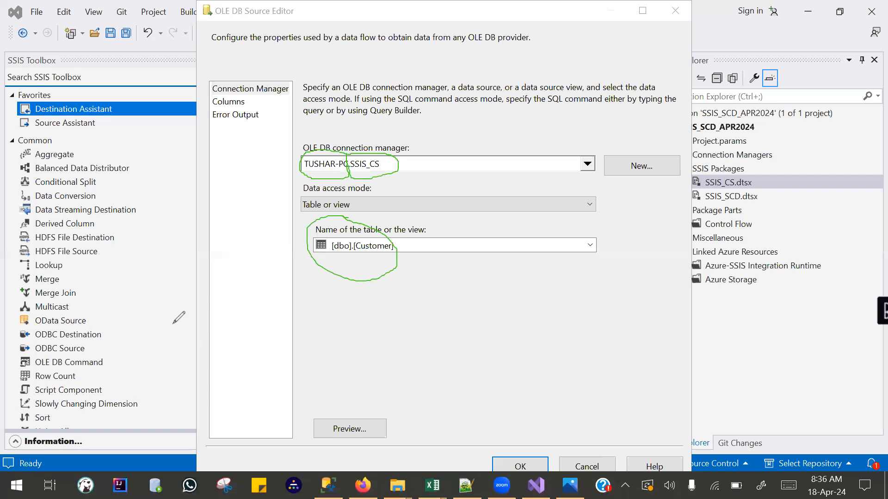
pyautogui.click(46, 326)
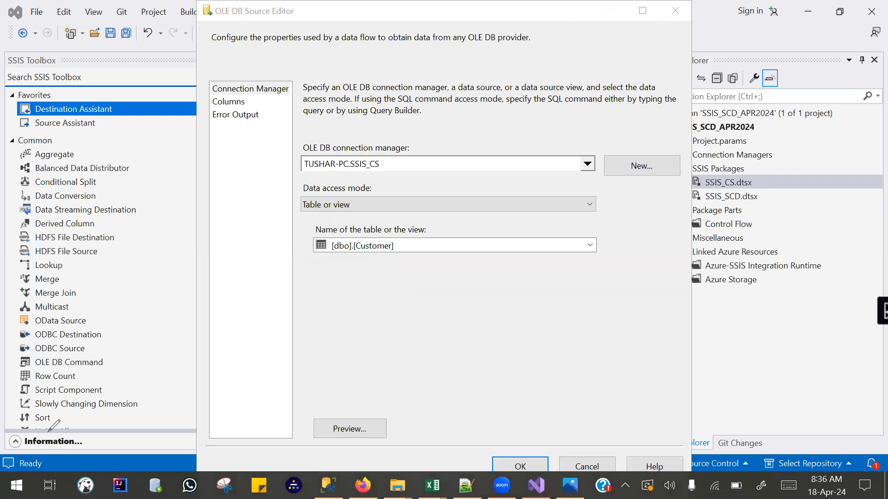
pyautogui.click(675, 11)
# Review the connection manager and destination table set in Customer 1 -Target, leaving the editor without making changes.
pyautogui.doubleClick(304, 307)
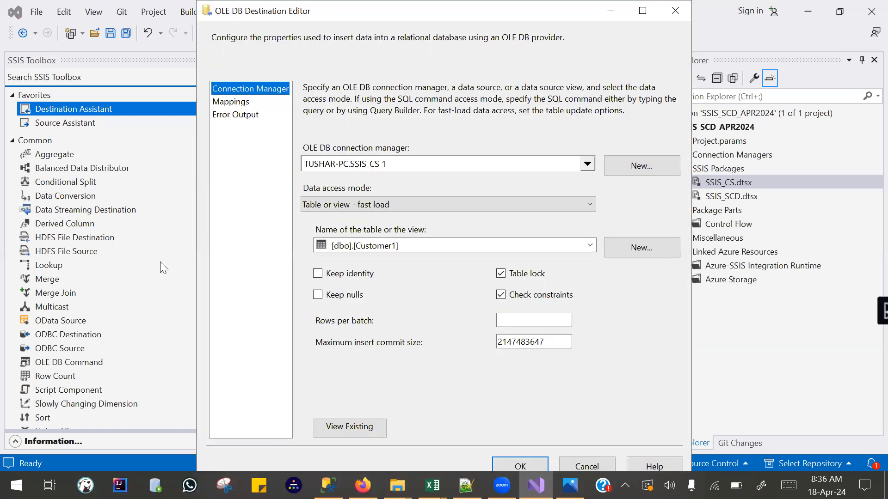
pyautogui.moveTo(352, 155)
pyautogui.mouseDown()
pyautogui.moveTo(342, 148)
pyautogui.moveTo(307, 183)
pyautogui.moveTo(347, 162)
pyautogui.mouseUp()
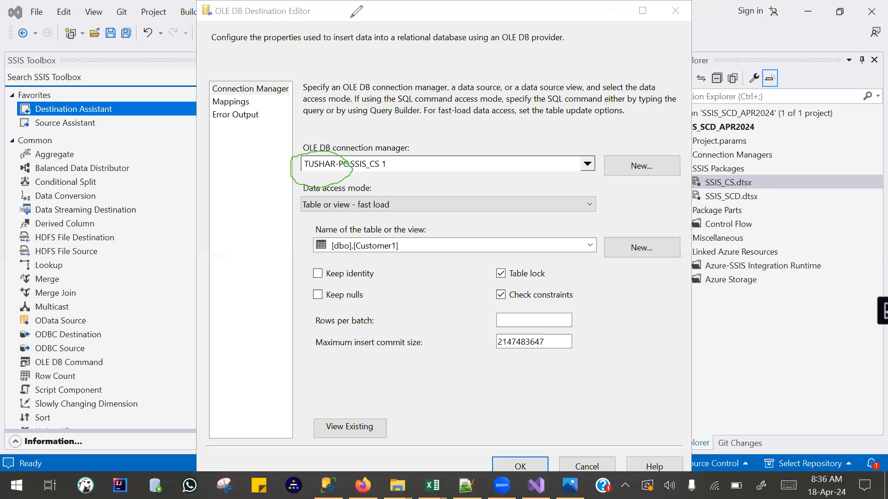
pyautogui.moveTo(329, 149); pyautogui.dragTo(340, 120)
pyautogui.moveTo(372, 149)
pyautogui.mouseDown()
pyautogui.moveTo(355, 151)
pyautogui.moveTo(378, 177)
pyautogui.moveTo(370, 144)
pyautogui.mouseUp()
pyautogui.moveTo(351, 230)
pyautogui.mouseDown()
pyautogui.moveTo(294, 256)
pyautogui.moveTo(391, 272)
pyautogui.moveTo(389, 234)
pyautogui.moveTo(341, 231)
pyautogui.mouseUp()
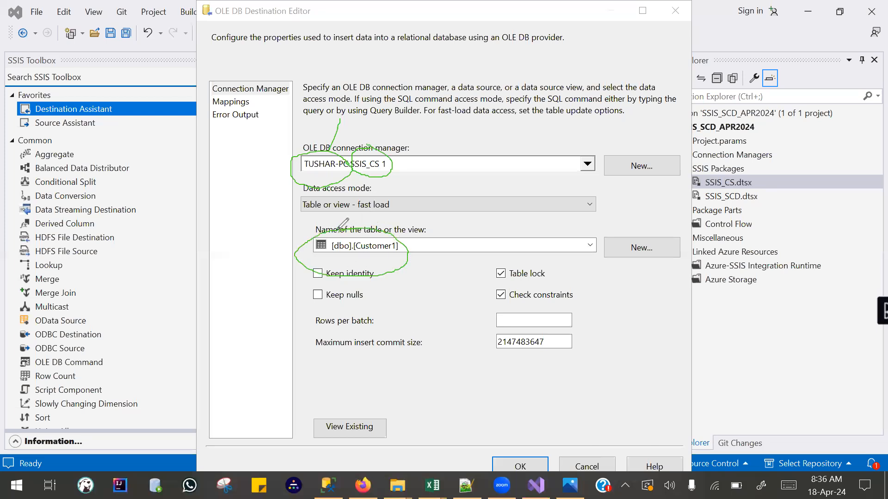
pyautogui.moveTo(403, 124); pyautogui.dragTo(389, 148)
pyautogui.moveTo(383, 232); pyautogui.dragTo(407, 216)
pyautogui.press('e')
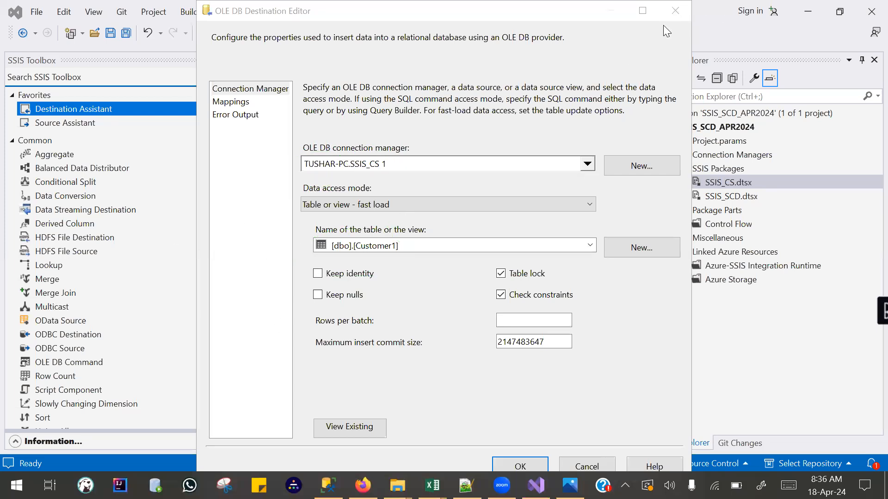
pyautogui.click(675, 11)
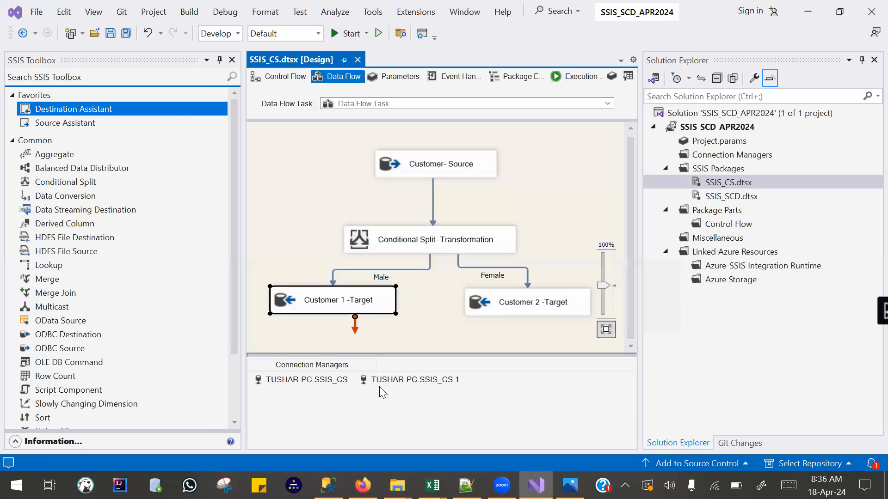
# Examine the input-to-destination column mappings of Customer 1 -Target and accept the editor settings.
pyautogui.rightClick(723, 184)
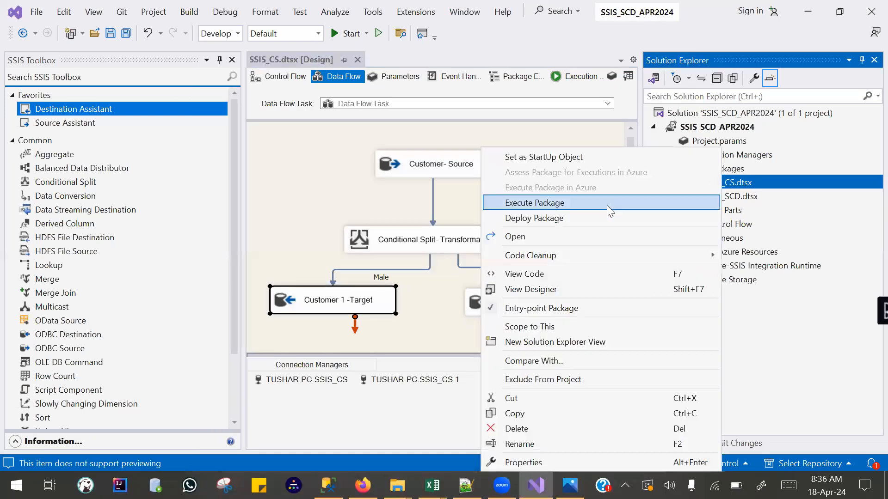
pyautogui.click(383, 300)
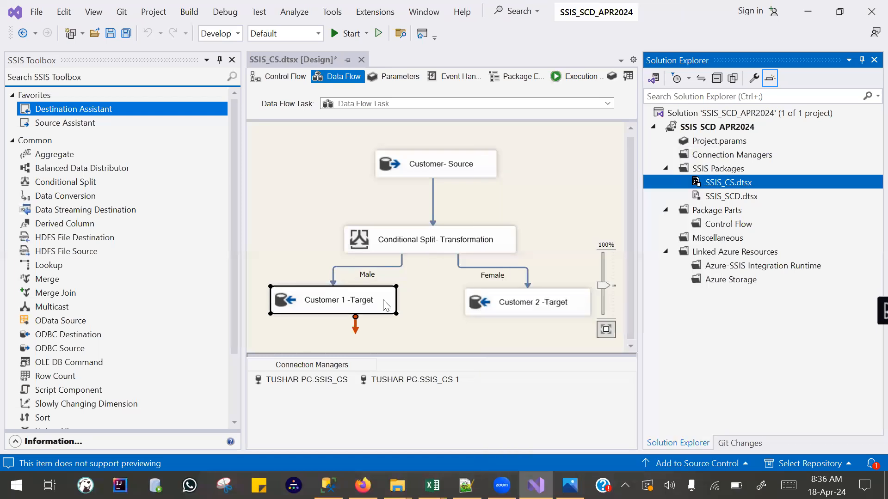
pyautogui.doubleClick(361, 301)
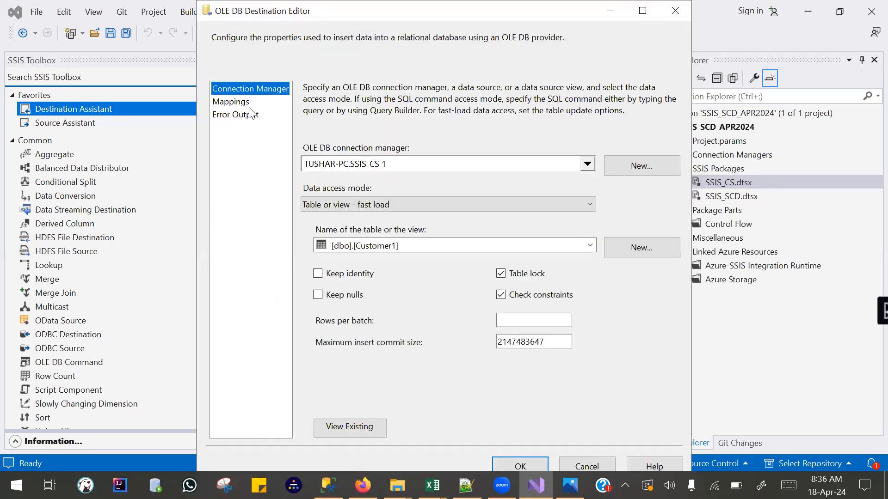
pyautogui.click(226, 113)
pyautogui.click(226, 102)
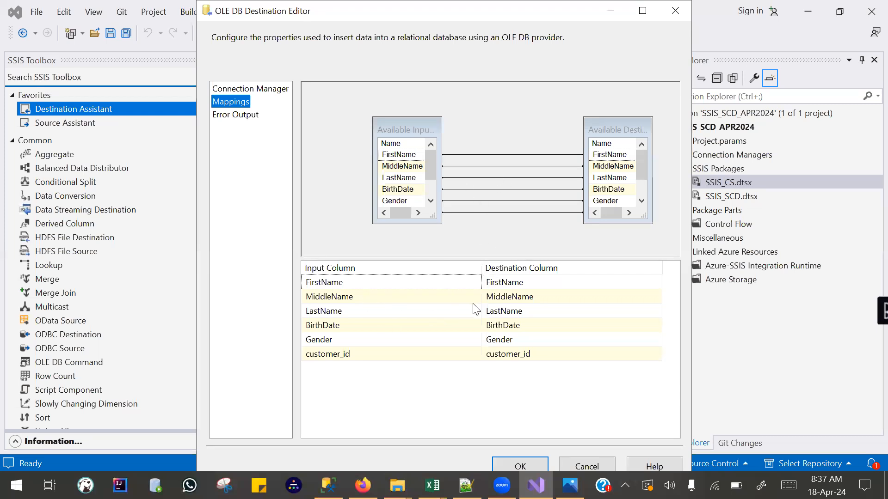
pyautogui.moveTo(457, 315)
pyautogui.click(525, 461)
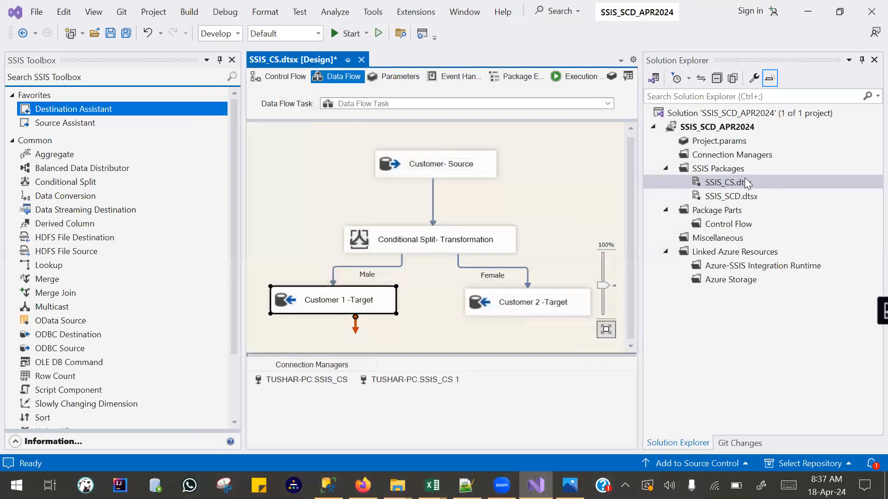
# Execute the SSIS_CS.dtsx package a second time and stop debugging once the run completes.
pyautogui.rightClick(727, 184)
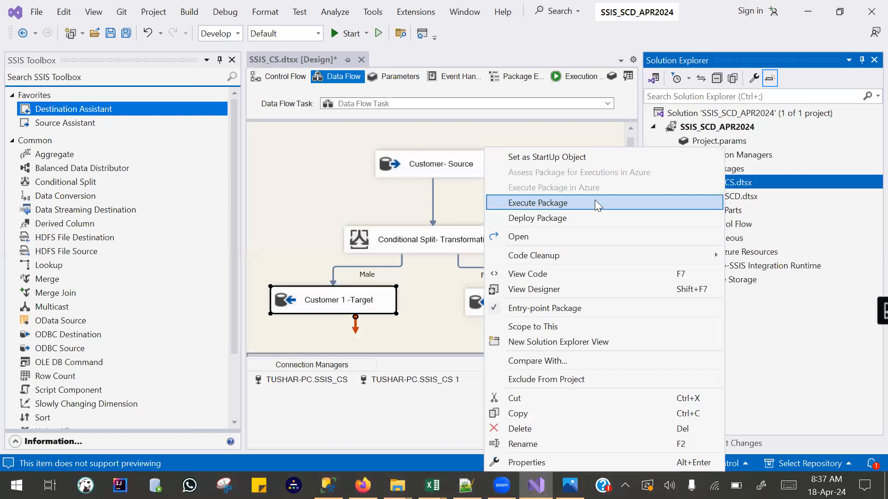
pyautogui.click(547, 202)
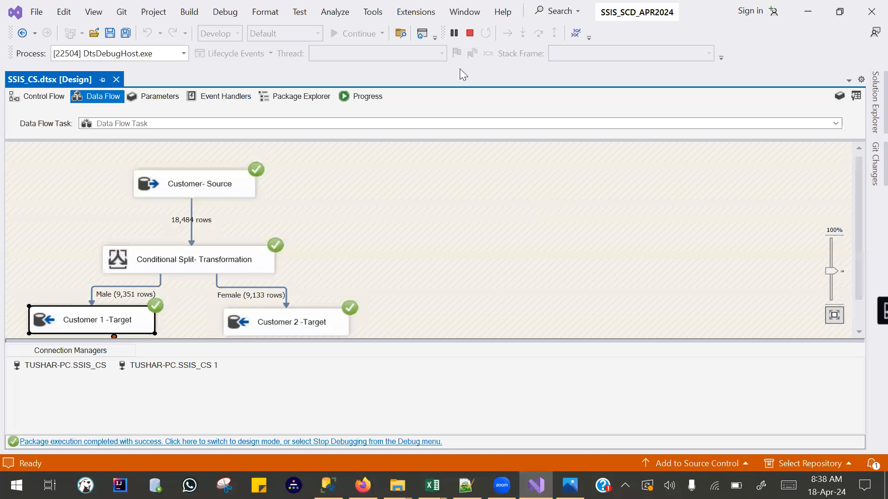
pyautogui.click(470, 33)
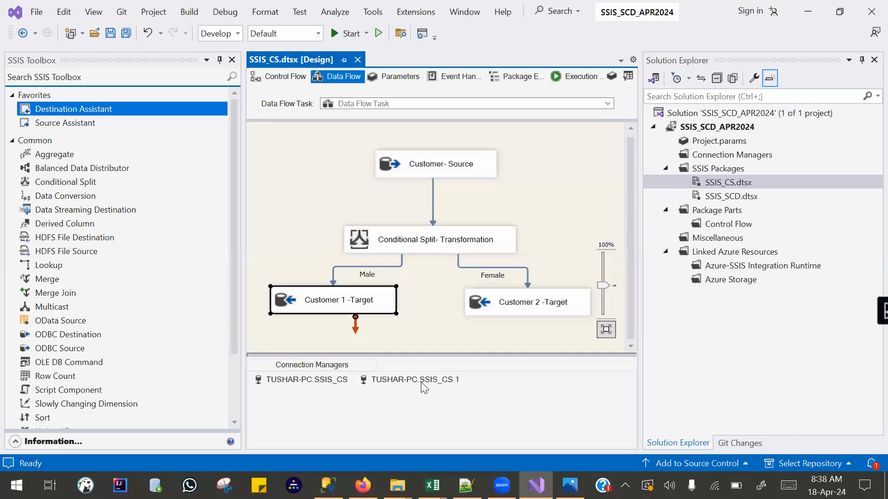
# Switch to SQL Server Management Studio and rerun the CNT_MALE and CNT_FEMALE count queries on Customer1 and Customer2.
pyautogui.hotkey('alt', 'Tab')
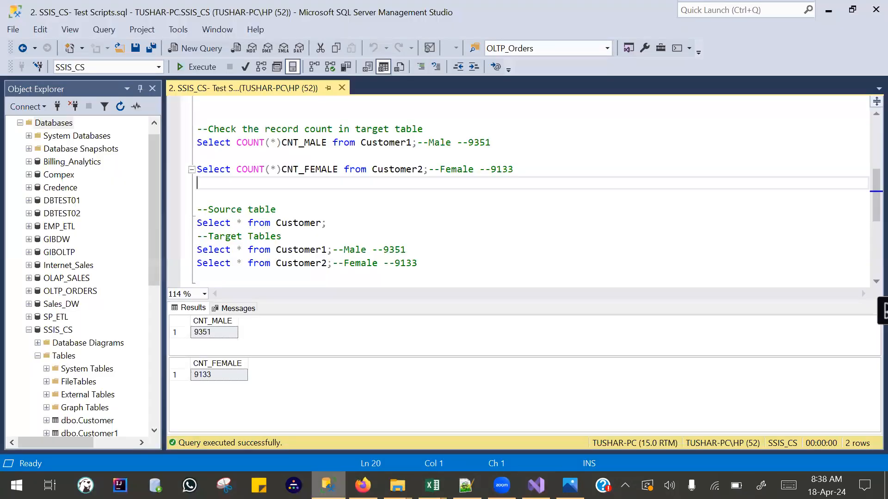
pyautogui.moveTo(516, 172); pyautogui.dragTo(179, 124)
pyautogui.press('F5')
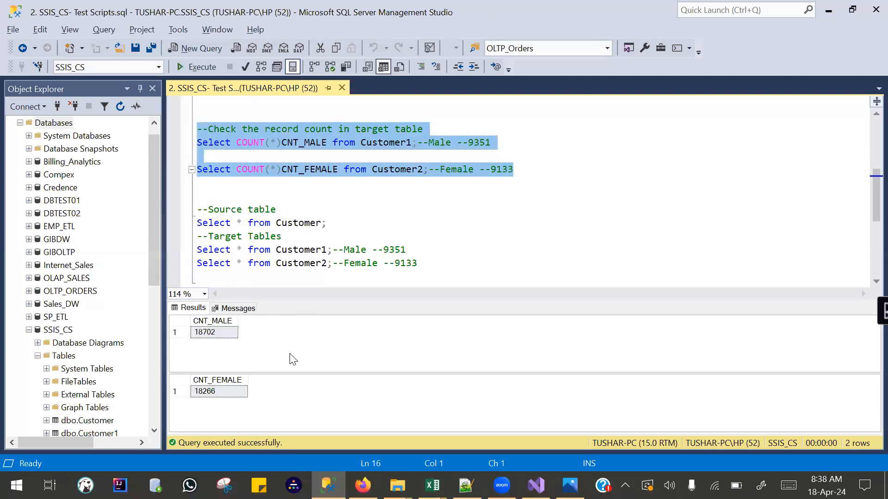
pyautogui.moveTo(290, 371); pyautogui.dragTo(290, 360)
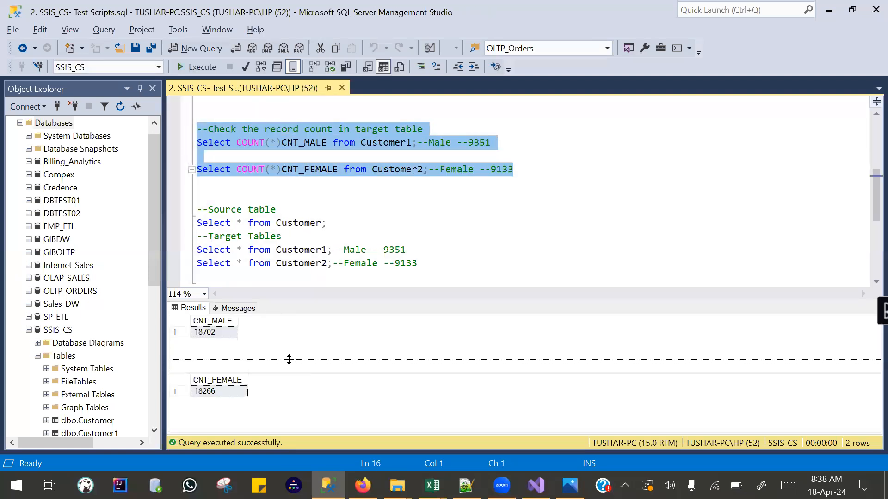